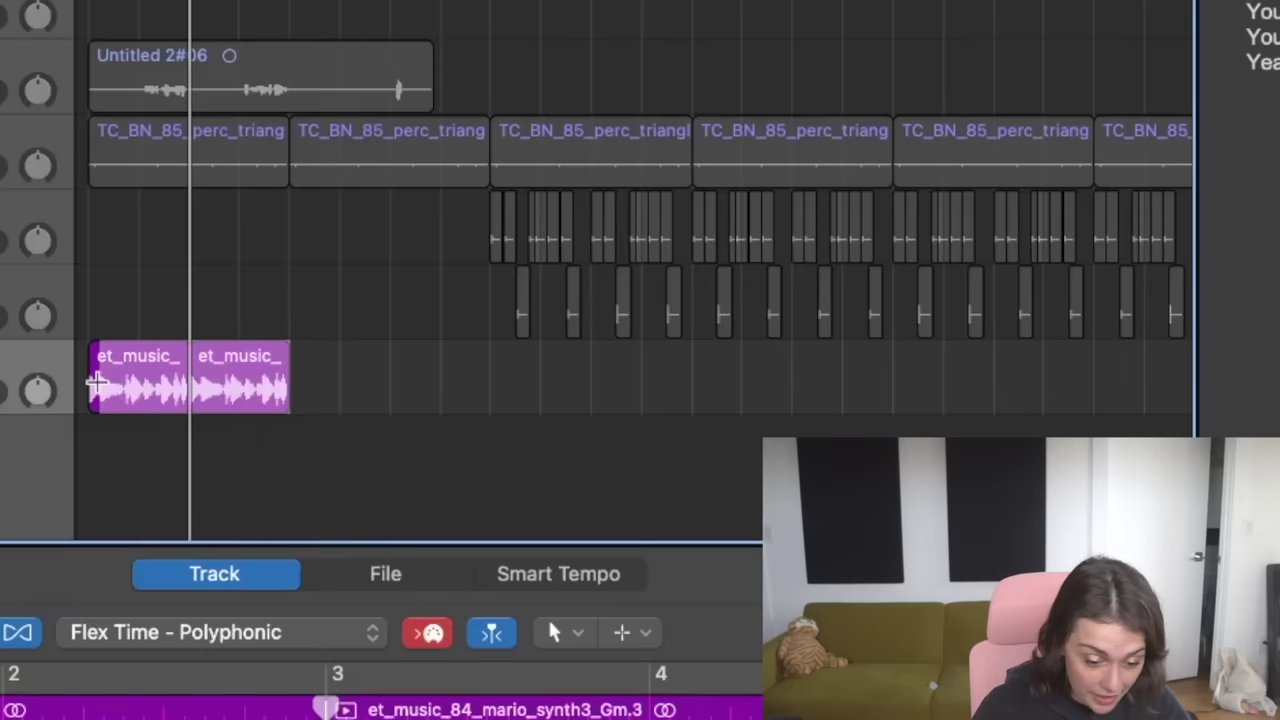
# Select both Mario synth regions at the start of the track and repeat them across the length of the song.
pyautogui.moveTo(83, 370); pyautogui.dragTo(289, 417)
pyautogui.press('super+Left')
pyautogui.press('super+Left')
pyautogui.press('super+Left')
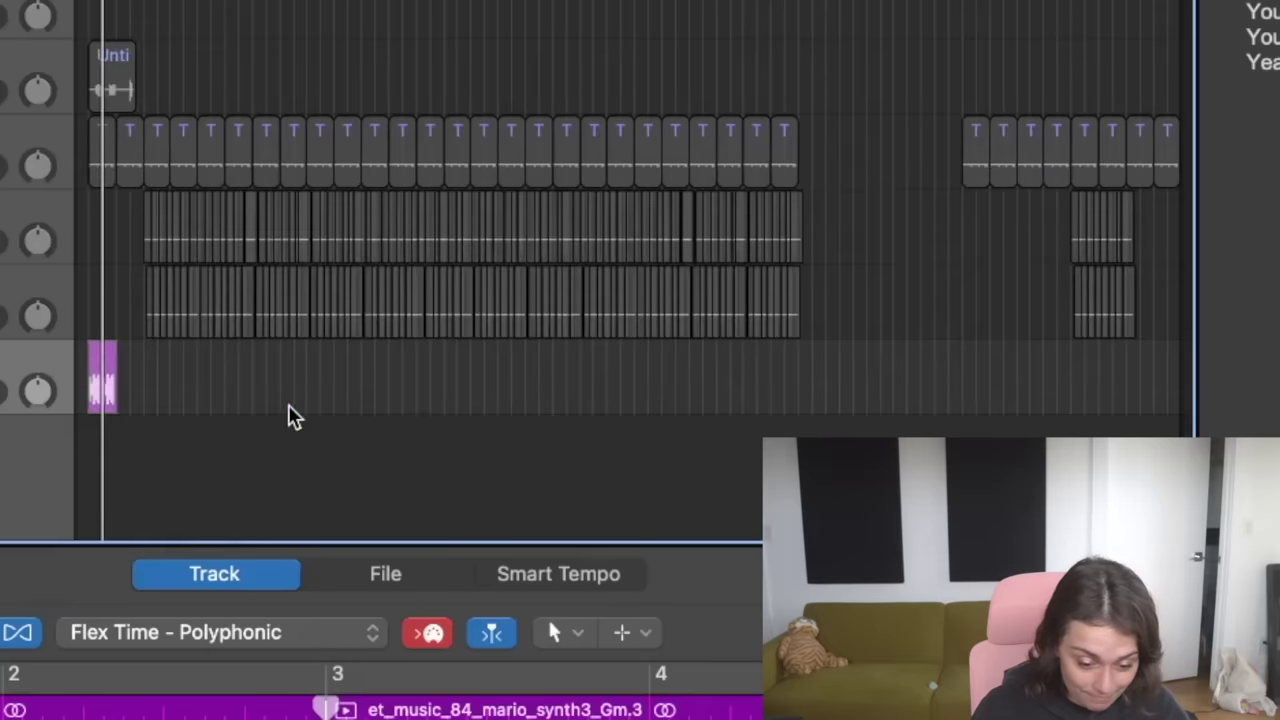
pyautogui.press('super+r')
pyautogui.press('super+r')
pyautogui.press('super+r')
pyautogui.press('super+r')
pyautogui.press('super+r')
pyautogui.press('super+r')
pyautogui.press('super+r')
pyautogui.press('super+r')
pyautogui.press('super+r')
pyautogui.press('super+r')
pyautogui.press('super+r')
pyautogui.press('super+r')
pyautogui.press('super+r')
pyautogui.press('super+r')
pyautogui.press('super+r')
pyautogui.press('super+r')
pyautogui.press('super+r')
pyautogui.press('super+r')
pyautogui.press('super+r')
pyautogui.press('super+r')
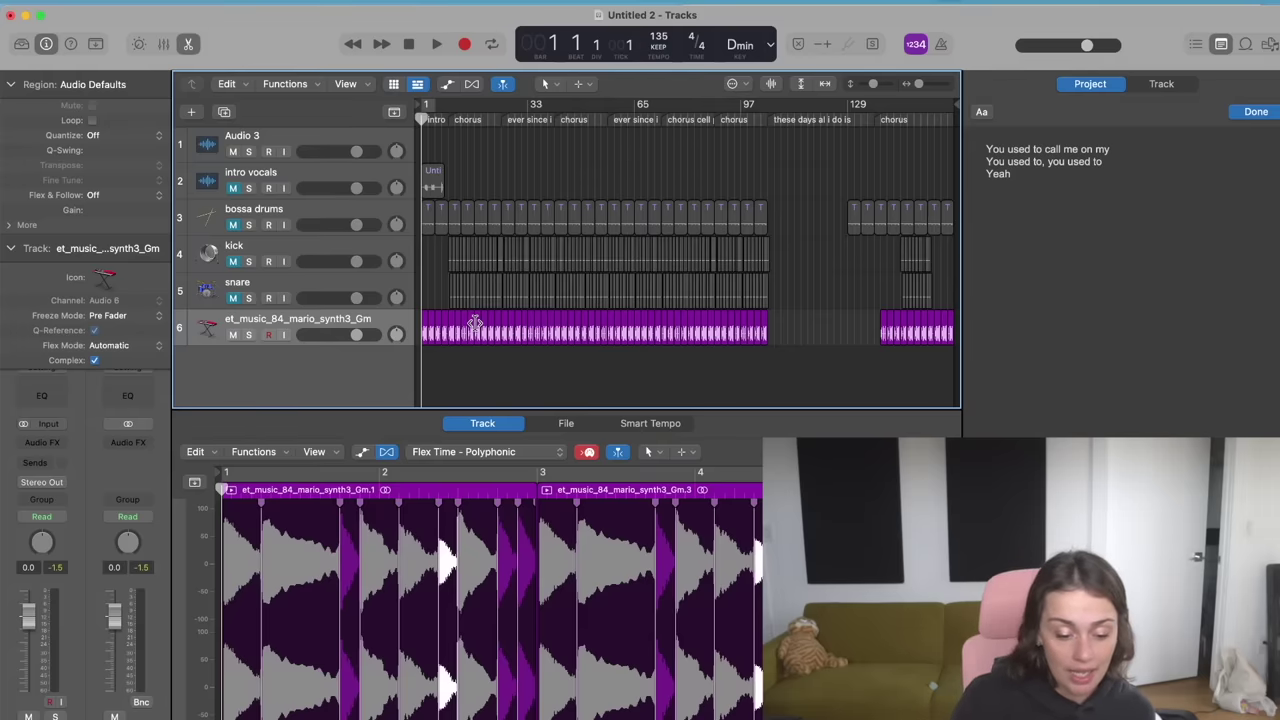
# Play the arrangement from just before the first chorus to check the repeated synth loop against the drums.
pyautogui.press('super+Right')
pyautogui.press('super+Right')
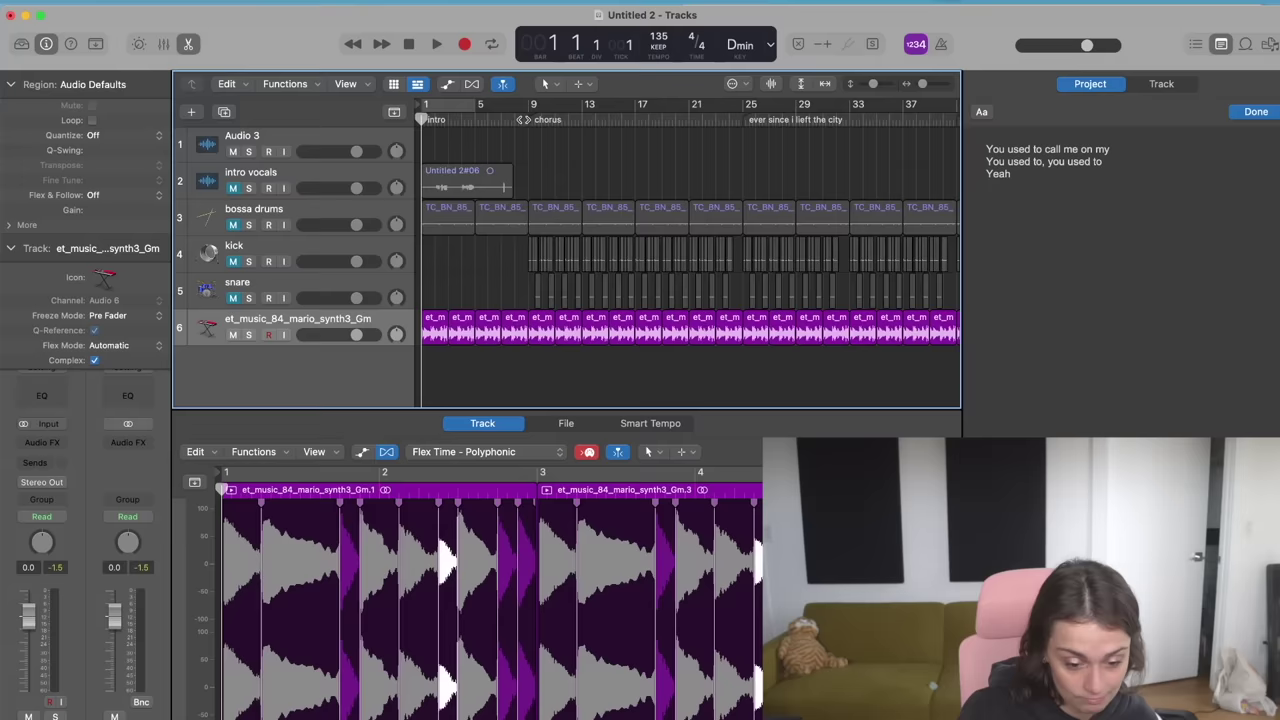
pyautogui.click(515, 119)
pyautogui.press('space')
pyautogui.press('super+Right')
pyautogui.press('super+Right')
pyautogui.press('super+Right')
pyautogui.press('super+Right')
pyautogui.press('super+Right')
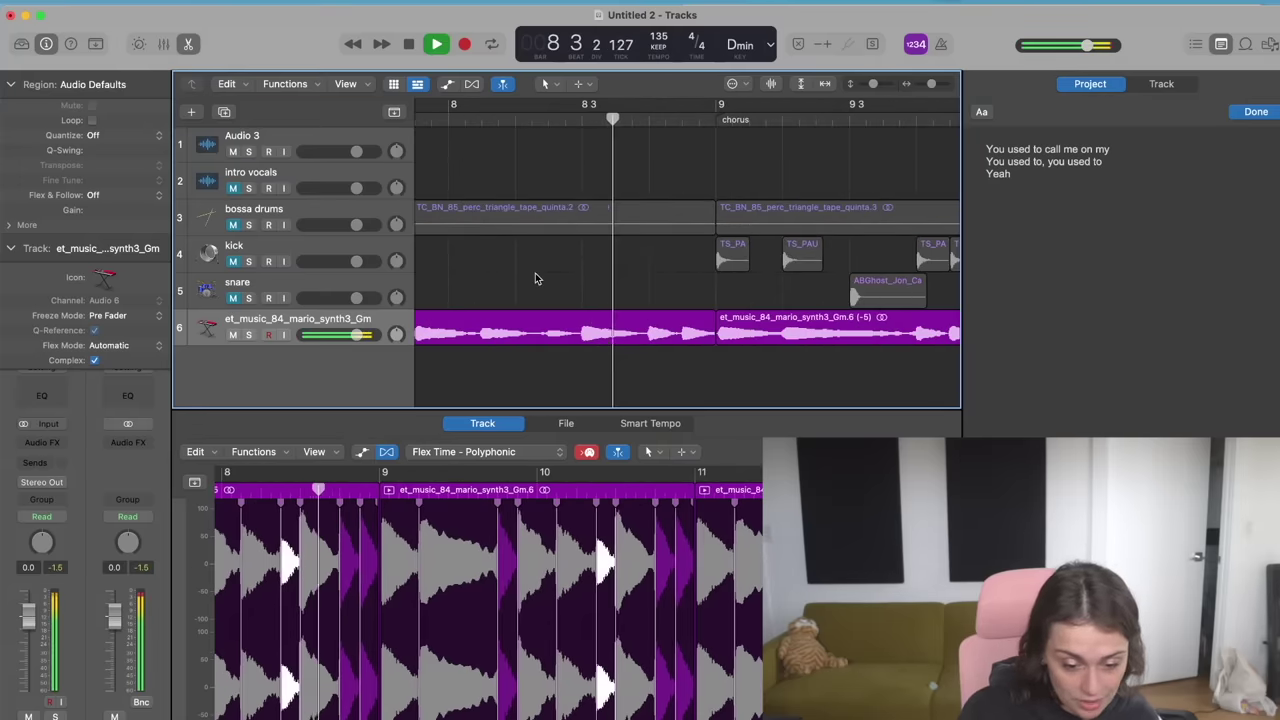
pyautogui.press('super+Left')
pyautogui.press('super+Left')
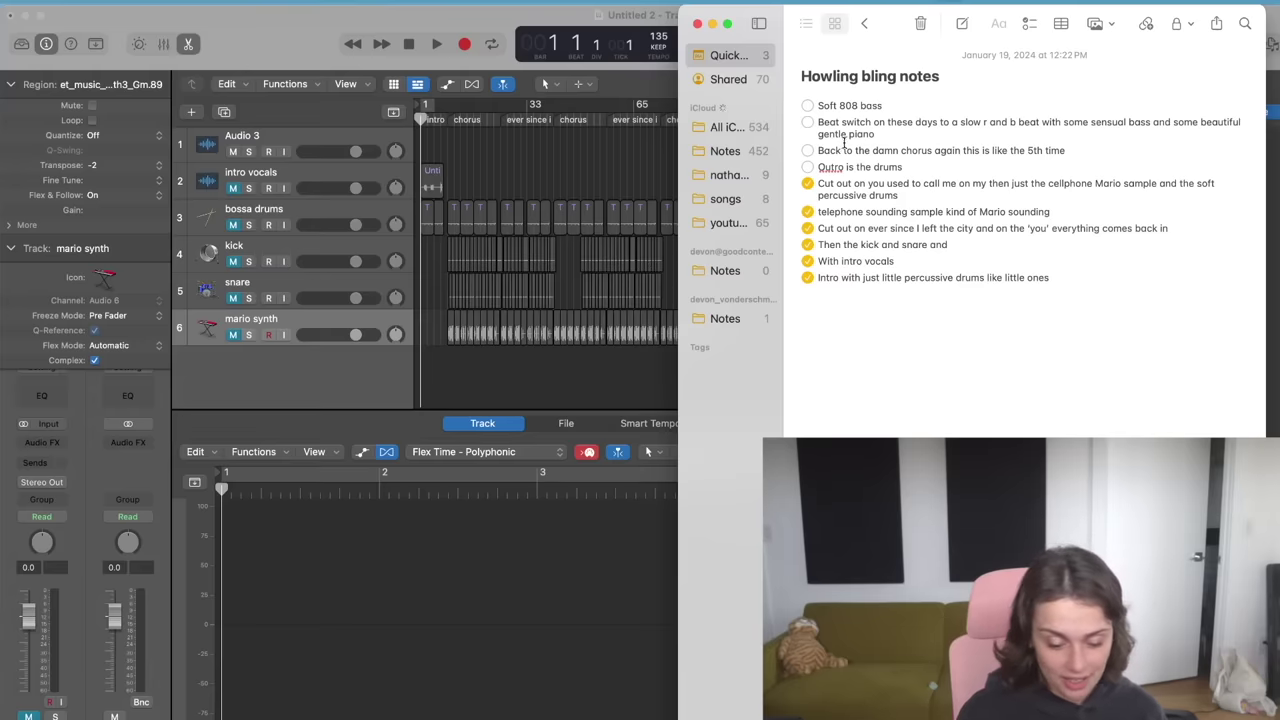
# Switch to Splice, search for "soft 808 bass" and download the UDMS_135_808_soft_Dm sample.
pyautogui.press('super+Tab')
pyautogui.click(910, 104)
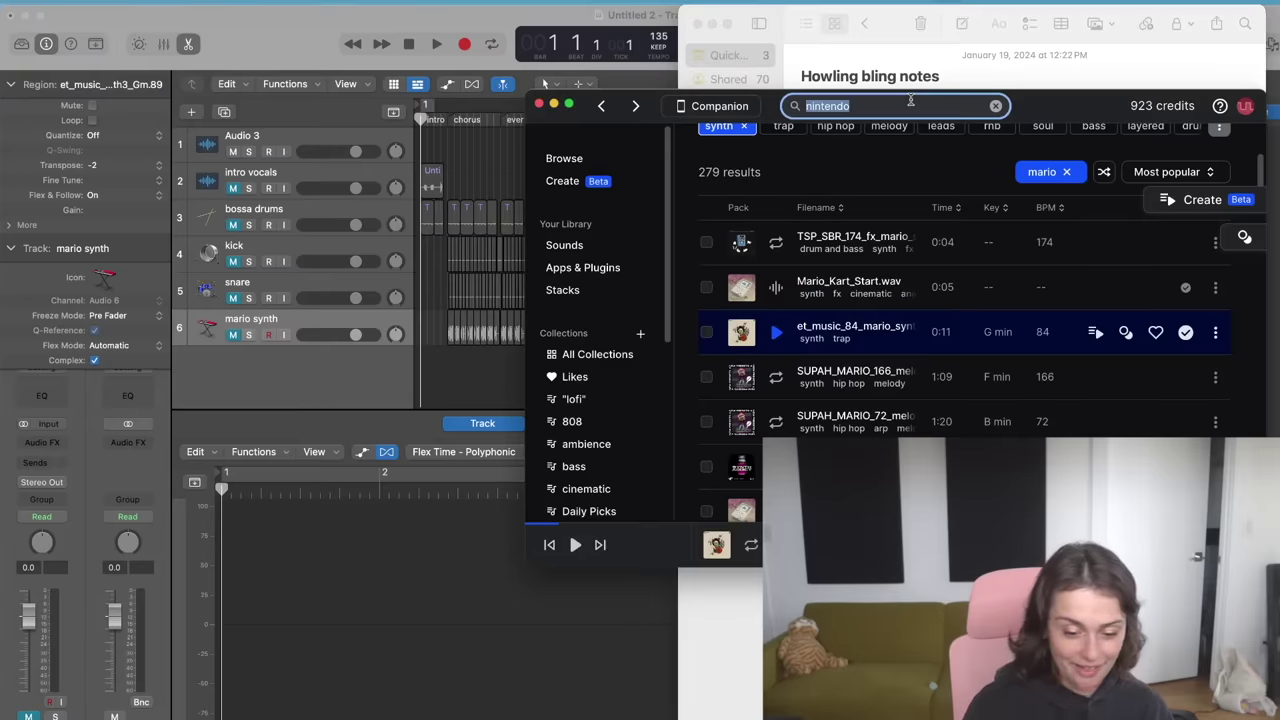
pyautogui.click(777, 406)
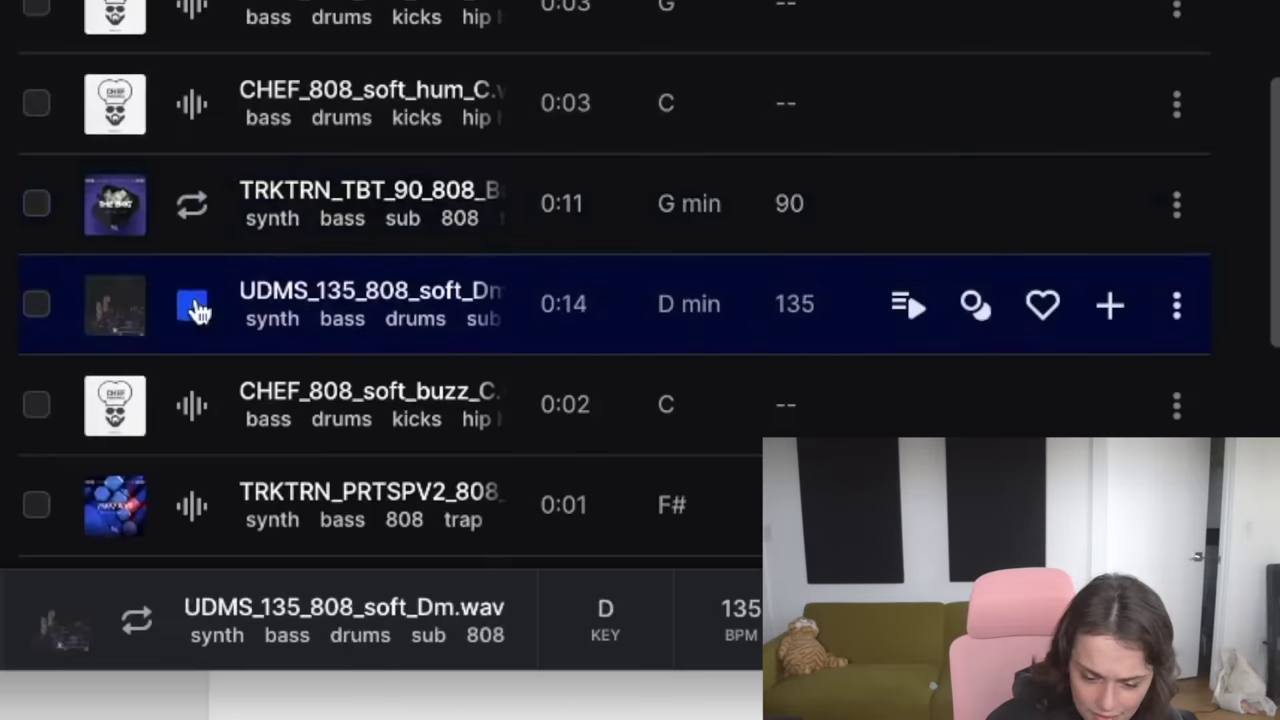
pyautogui.click(1110, 304)
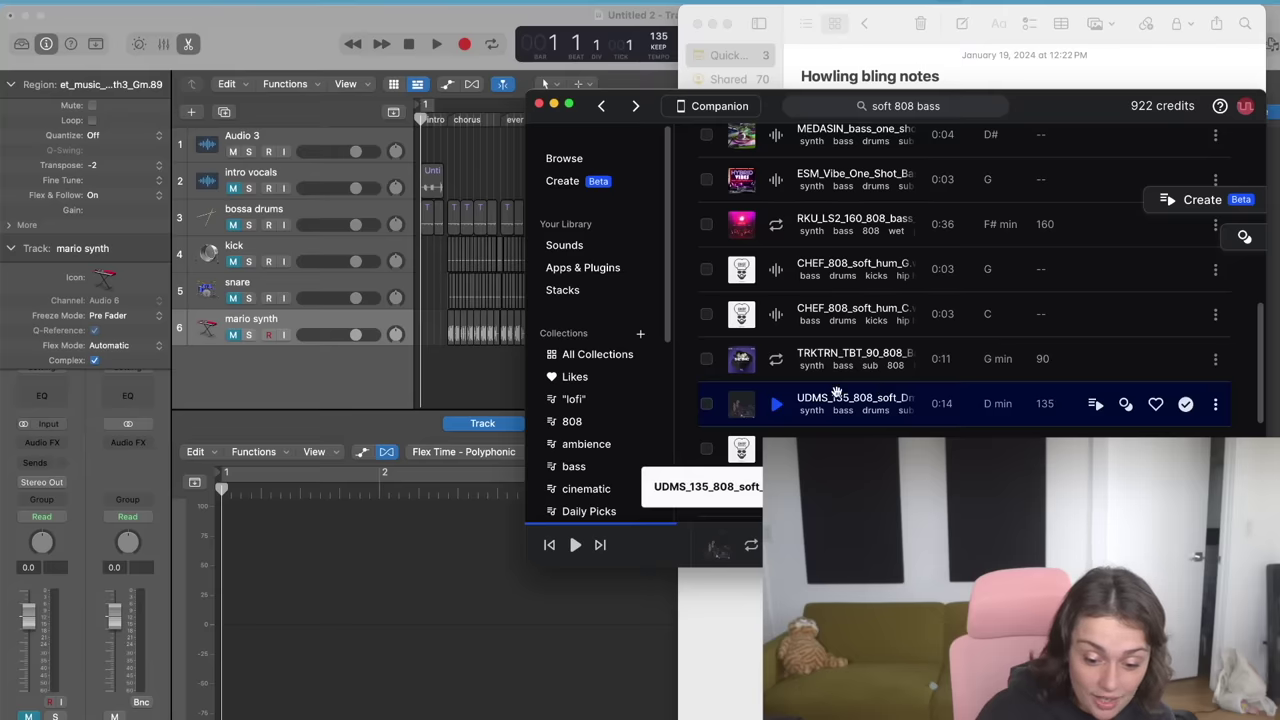
# Place the UDMS_135_808_soft_Dm sample on a new track below mario synth and move its region to the first chorus at bar 9.
pyautogui.moveTo(860, 400); pyautogui.dragTo(421, 360)
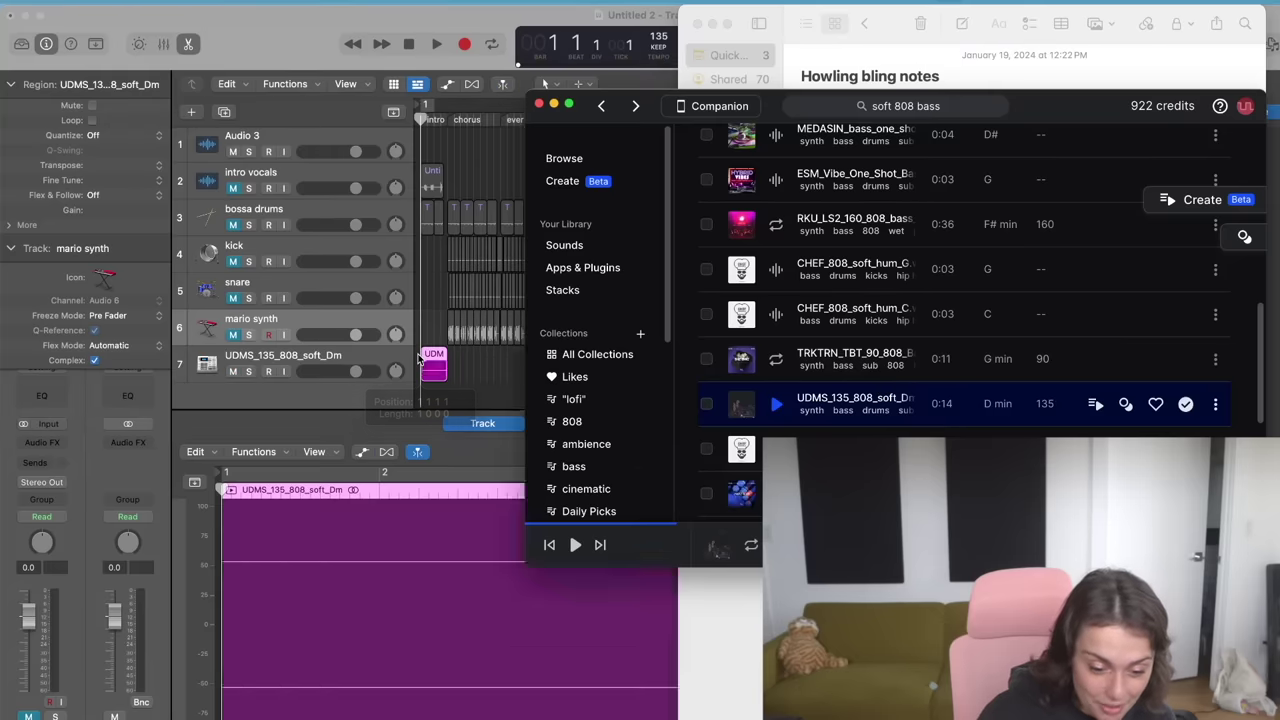
pyautogui.scroll(-2, 450, 364)
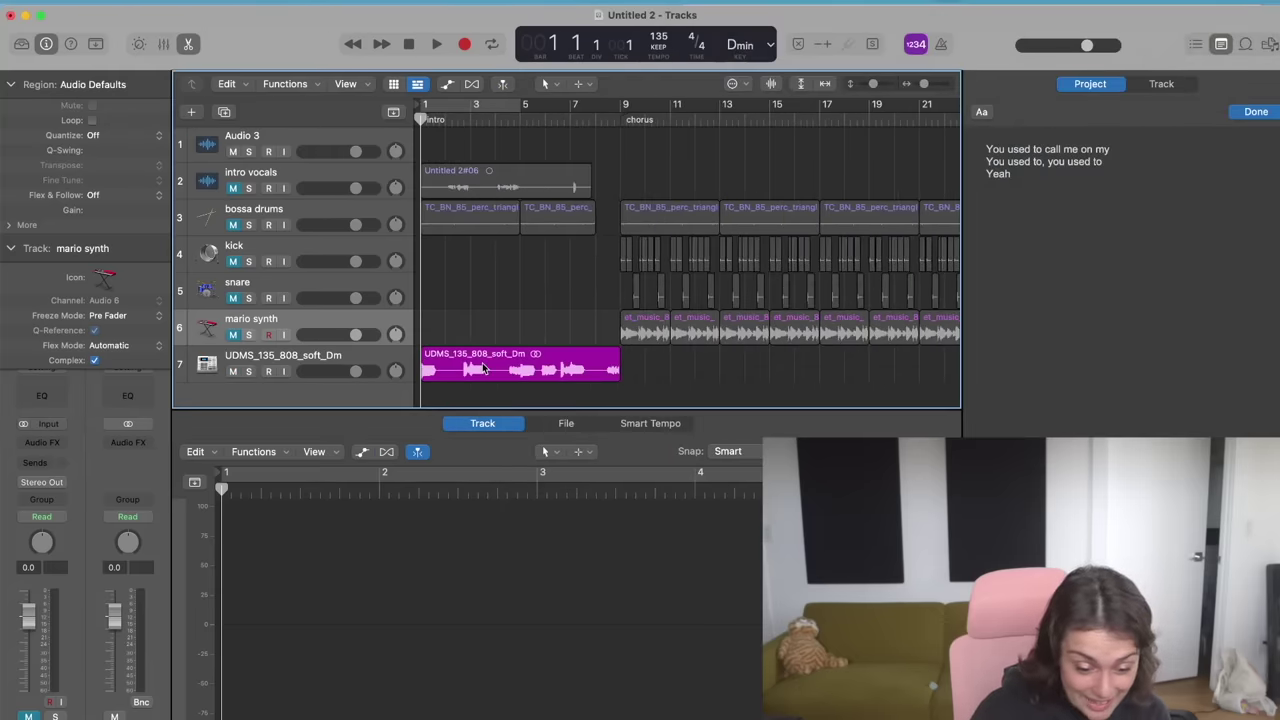
pyautogui.moveTo(483, 369); pyautogui.dragTo(640, 369)
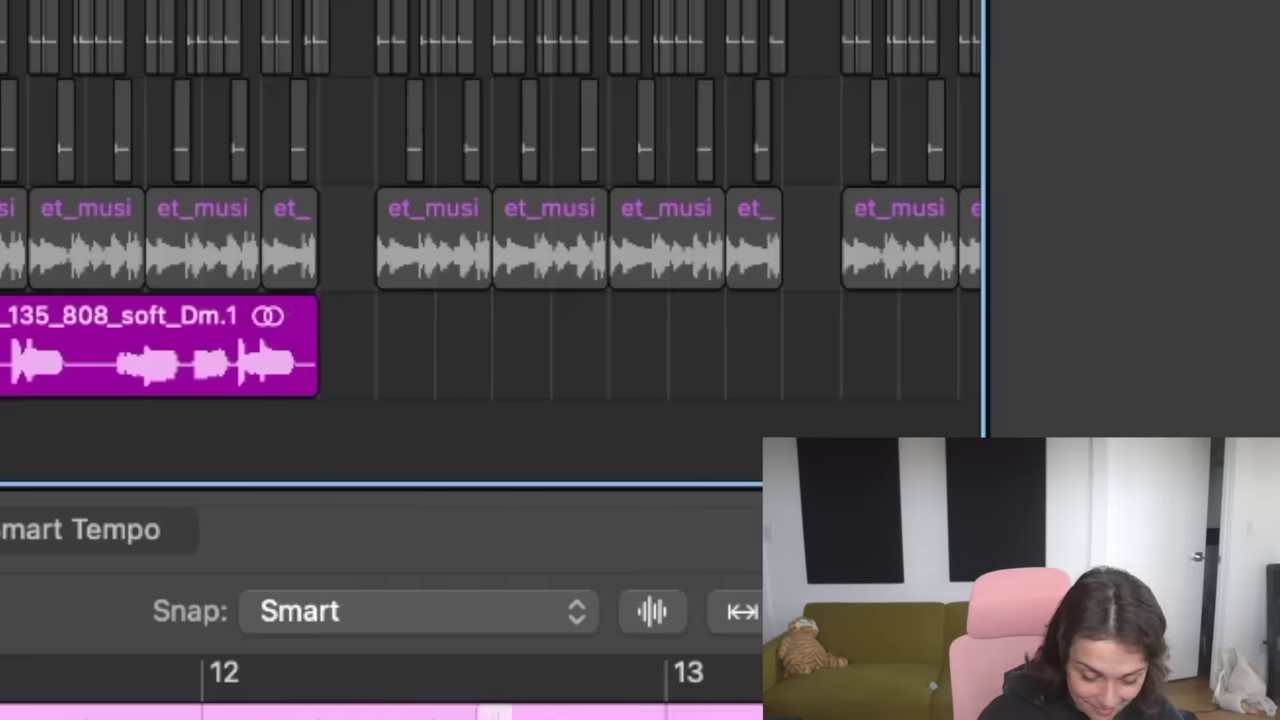
# Copy the 808 bass region to the following sections and trim the copies to 7 bars where the beat cuts out.
pyautogui.moveTo(70, 340); pyautogui.dragTo(568, 324)
pyautogui.moveTo(829, 369); pyautogui.dragTo(773, 366)
pyautogui.press('super+Left')
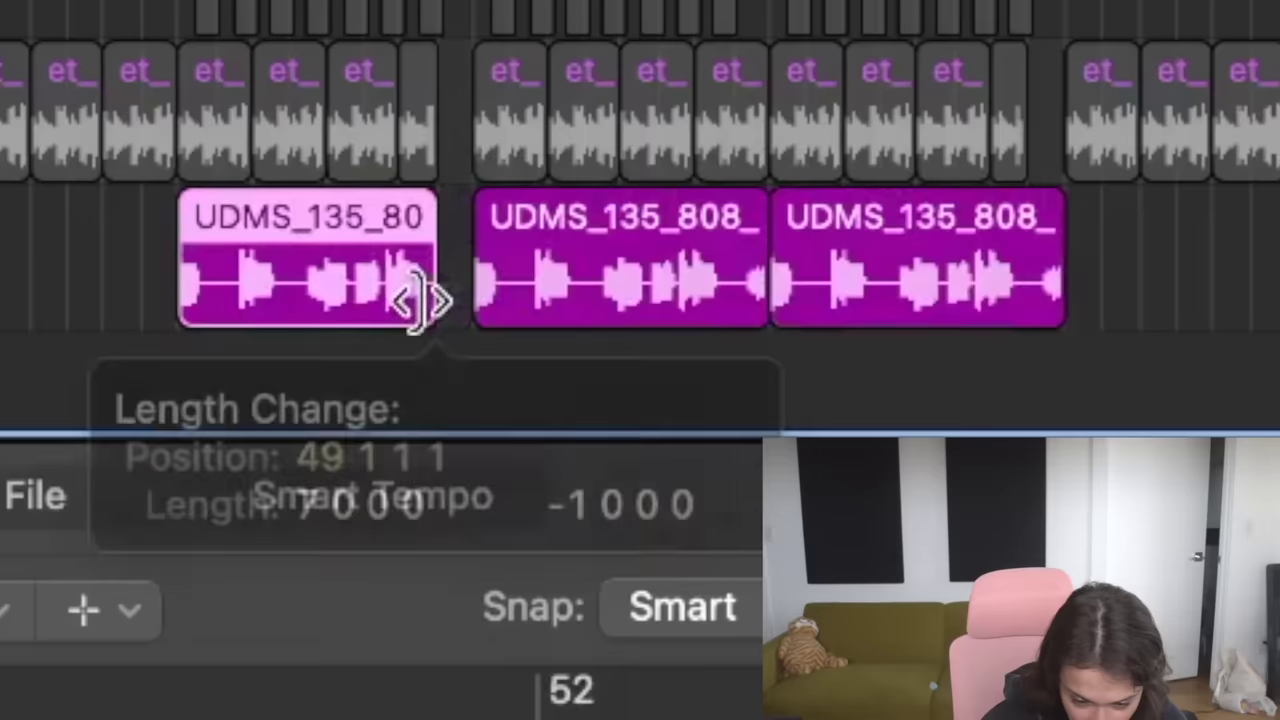
pyautogui.moveTo(423, 300); pyautogui.dragTo(423, 300)
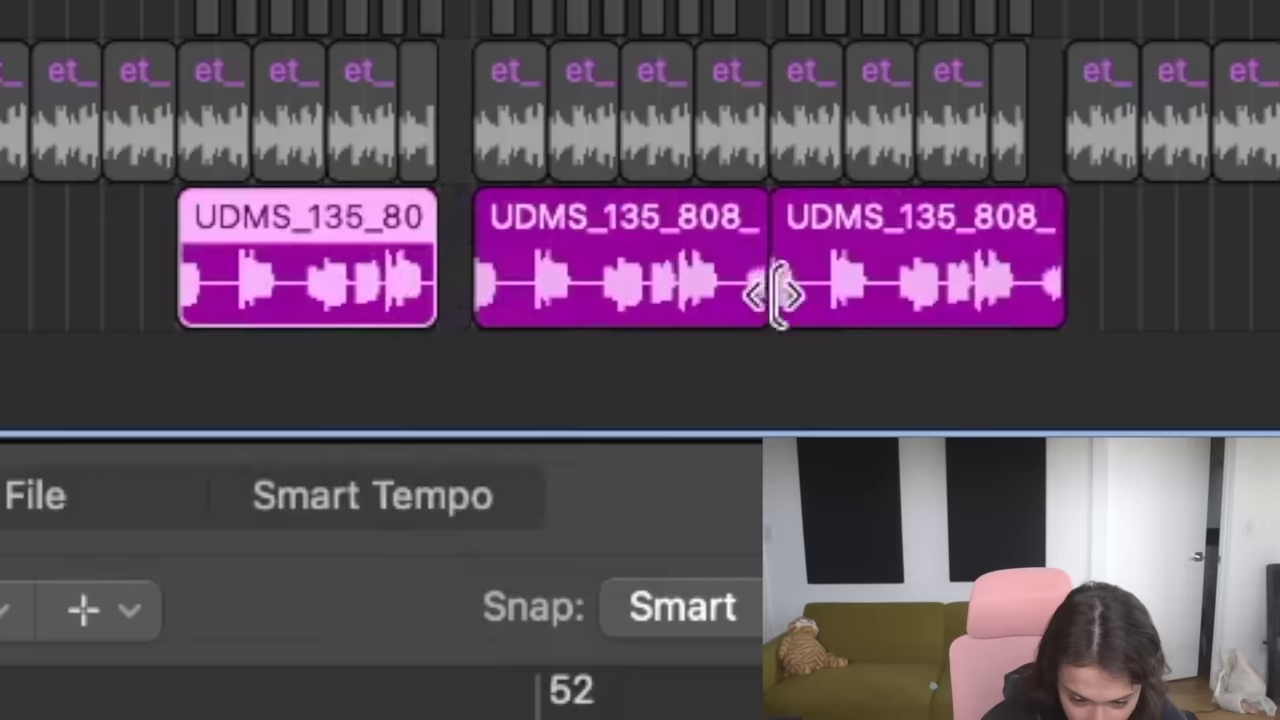
pyautogui.press('super+Right')
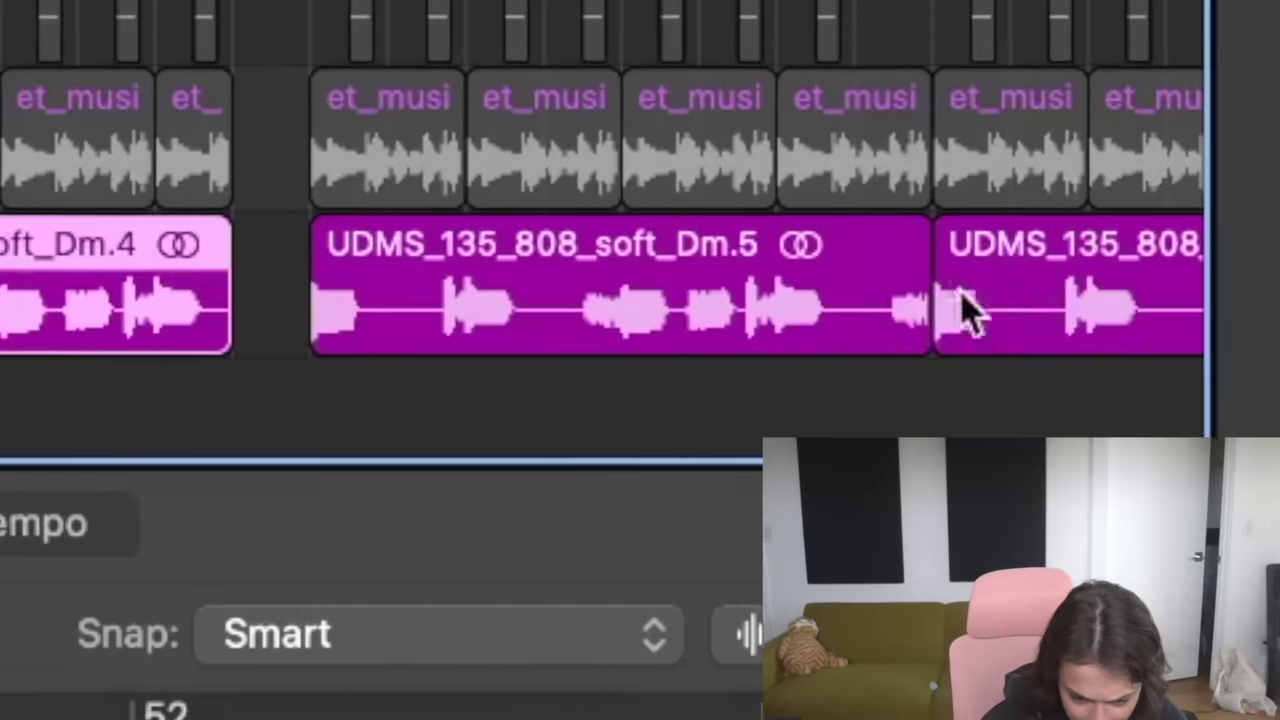
pyautogui.moveTo(829, 331); pyautogui.dragTo(695, 368)
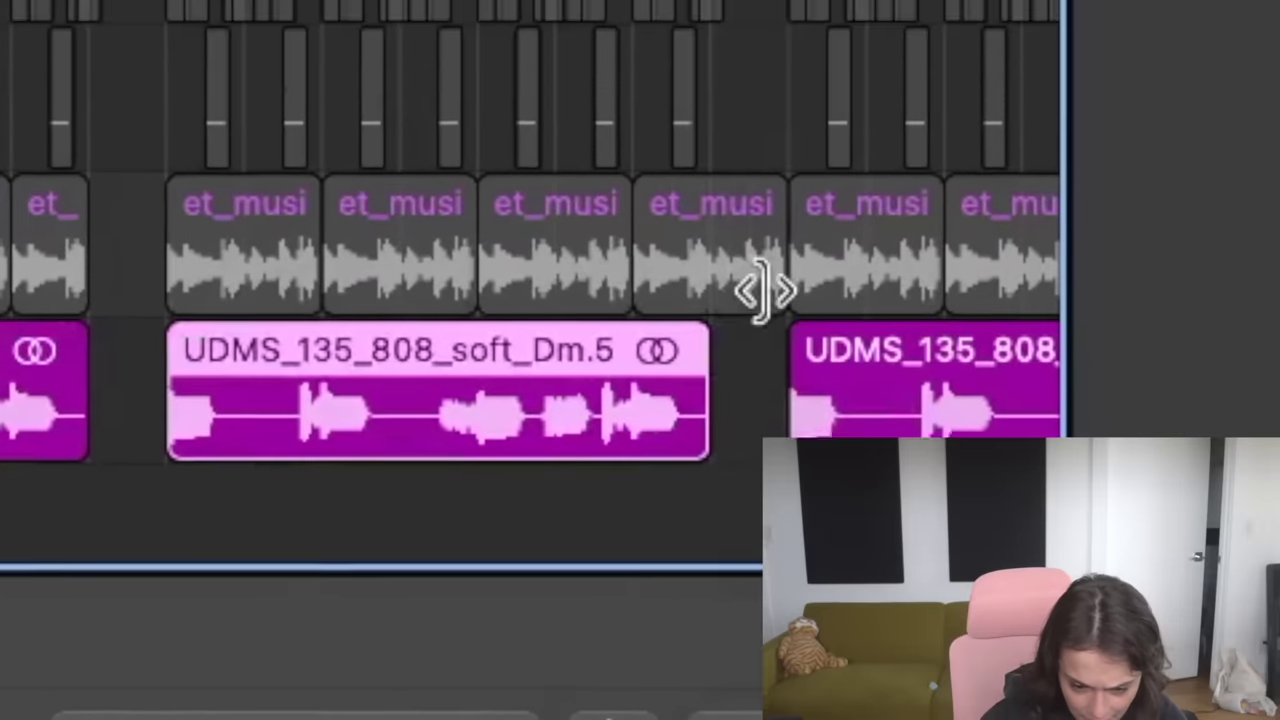
# Trim the mario synth and bossa drums regions to end one bar before the next section, matching the 808 bass gap.
pyautogui.moveTo(768, 217); pyautogui.dragTo(703, 224)
pyautogui.moveTo(695, 405); pyautogui.dragTo(695, 405)
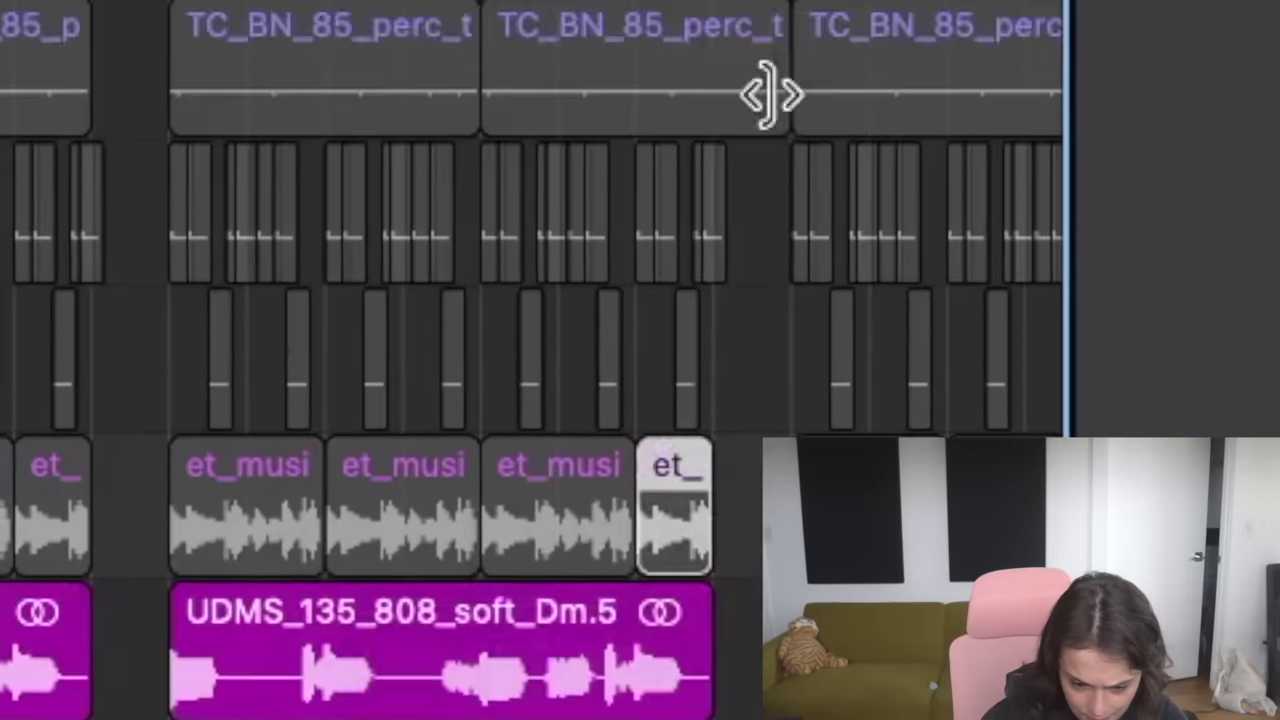
pyautogui.moveTo(771, 94); pyautogui.dragTo(634, 249)
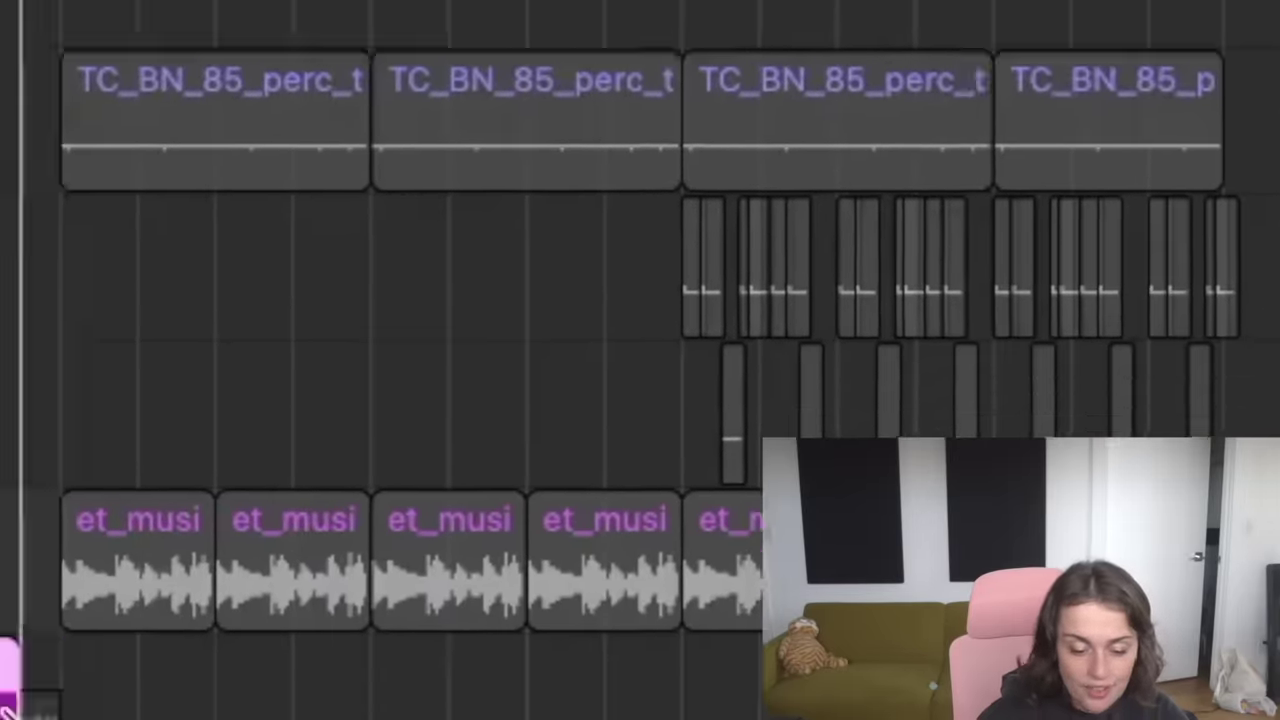
pyautogui.moveTo(534, 446); pyautogui.dragTo(446, 529)
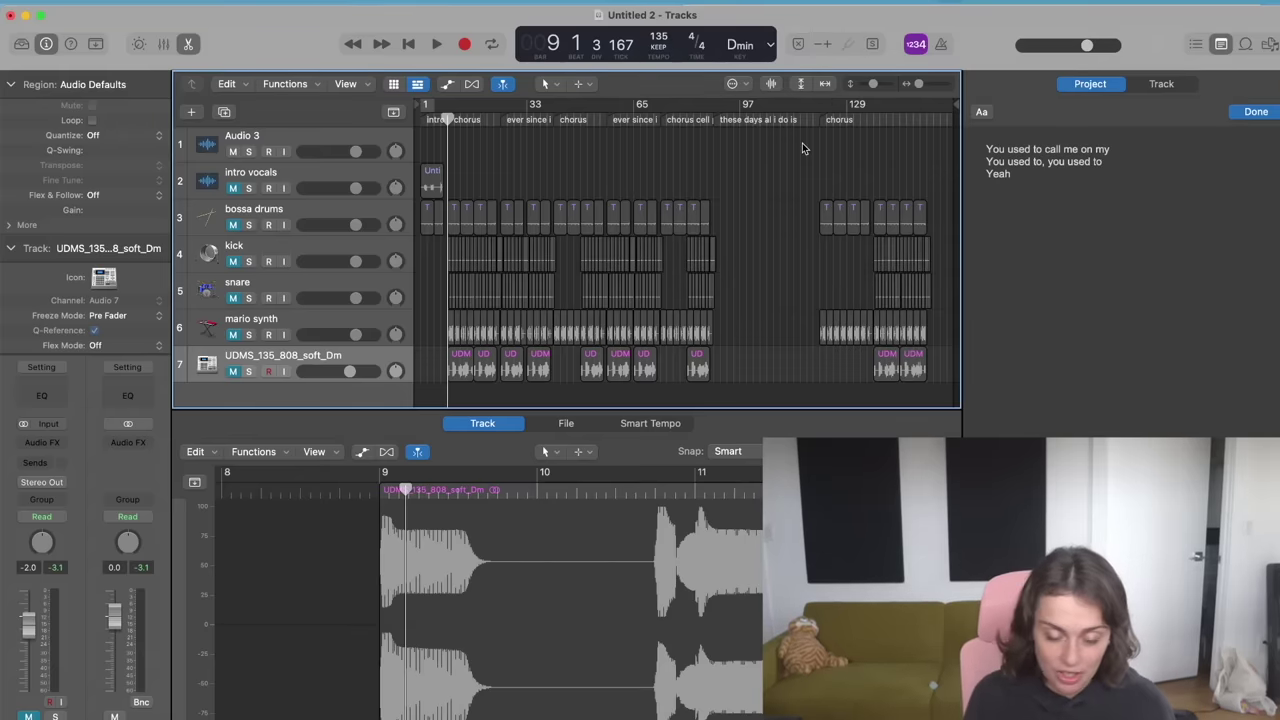
# Switch to Splice, search for "gentle piano" and audition the piano loops.
pyautogui.press('super+Tab')
pyautogui.doubleClick(862, 105)
pyautogui.write('gentle piano')
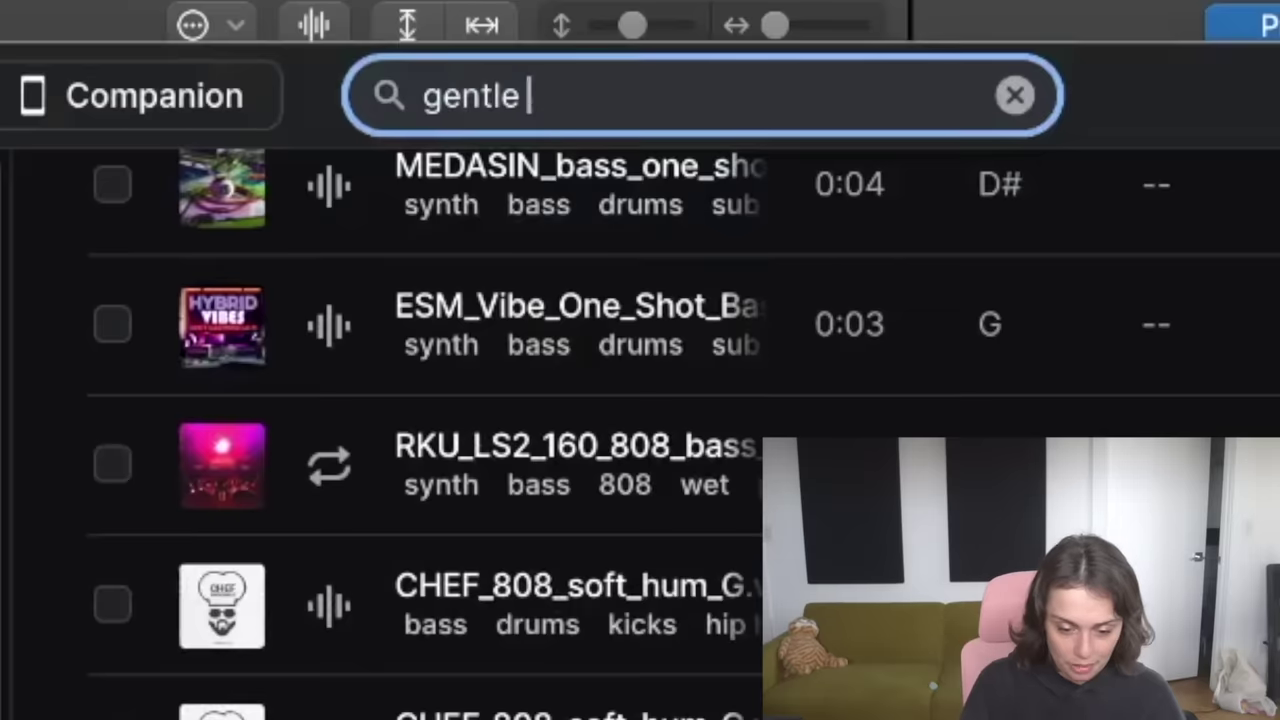
pyautogui.press('Return')
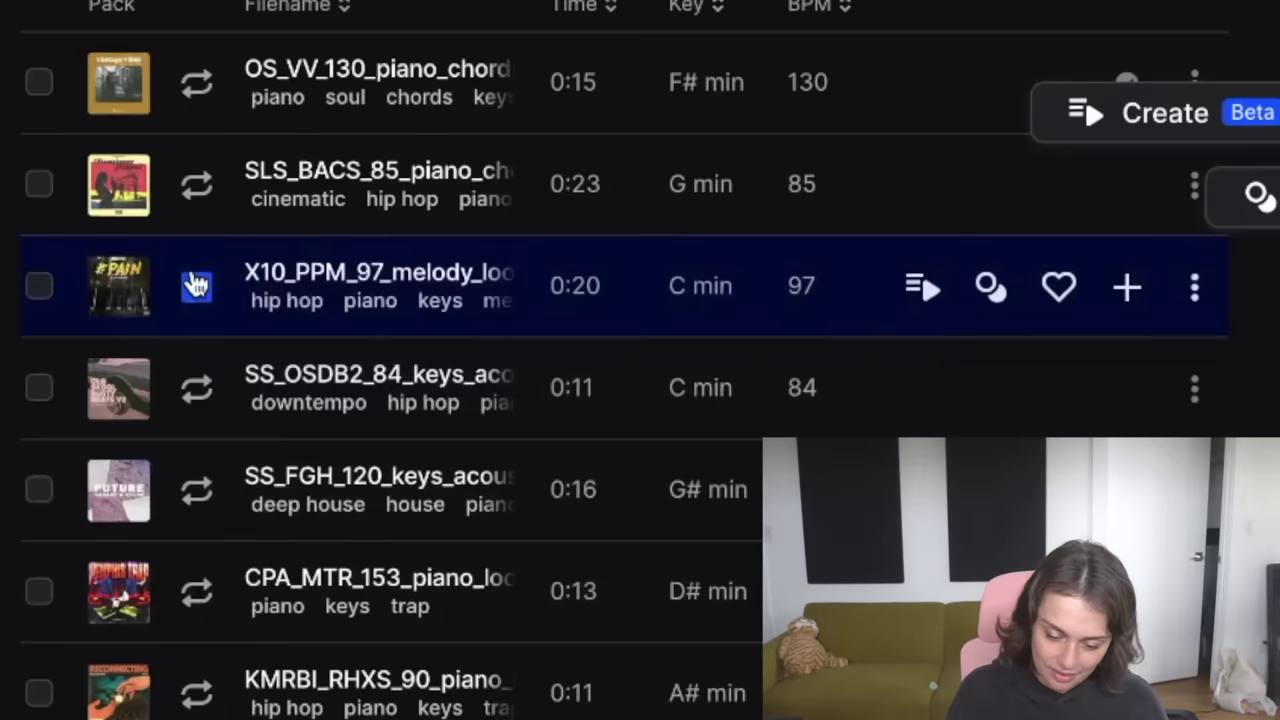
pyautogui.scroll(-2, 196, 285)
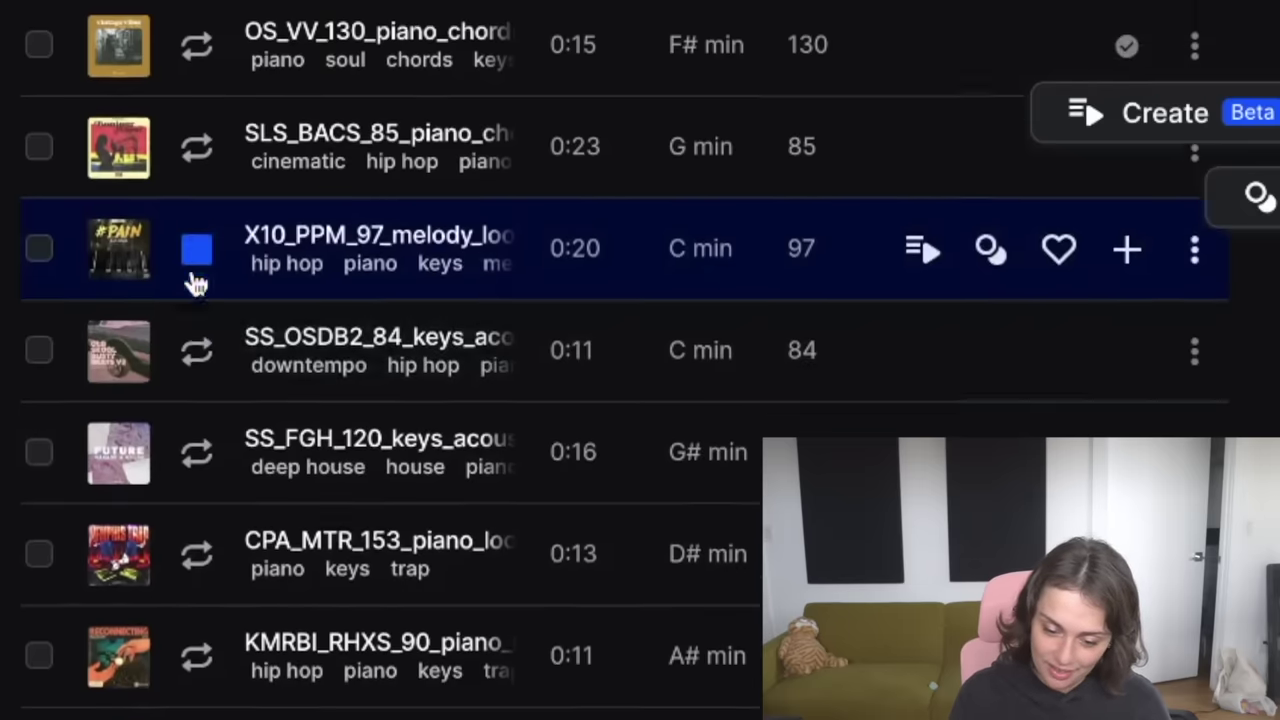
pyautogui.scroll(-1, 191, 269)
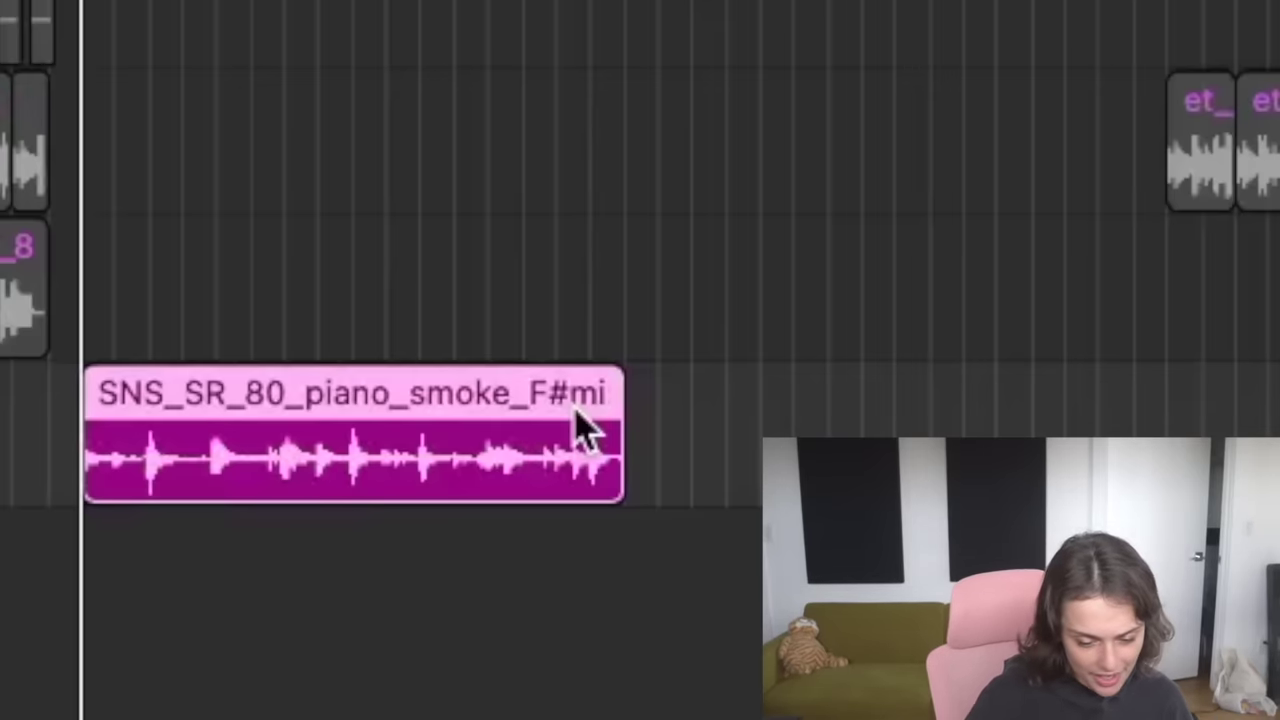
# Download the SS_FGH_120_keys_acoustic_dreamy_soft_chords_G#min loop and trim the end of its region in the arrangement.
pyautogui.click(183, 266)
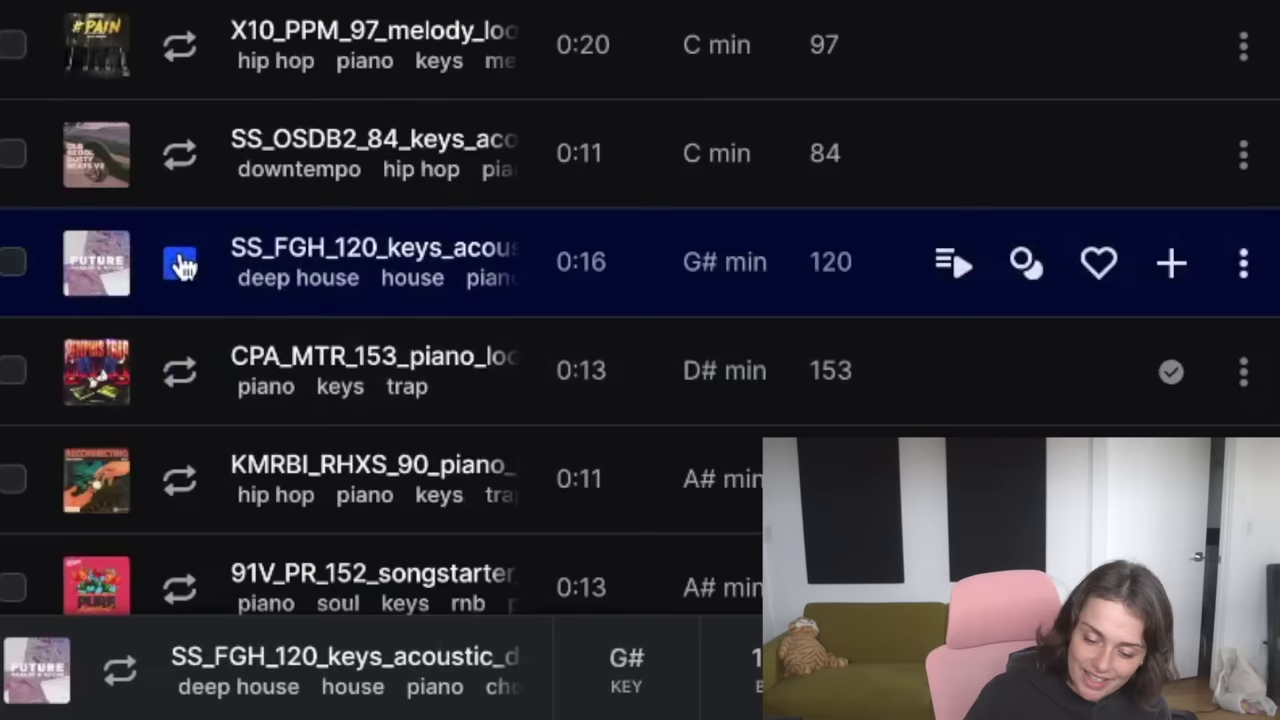
pyautogui.click(1166, 268)
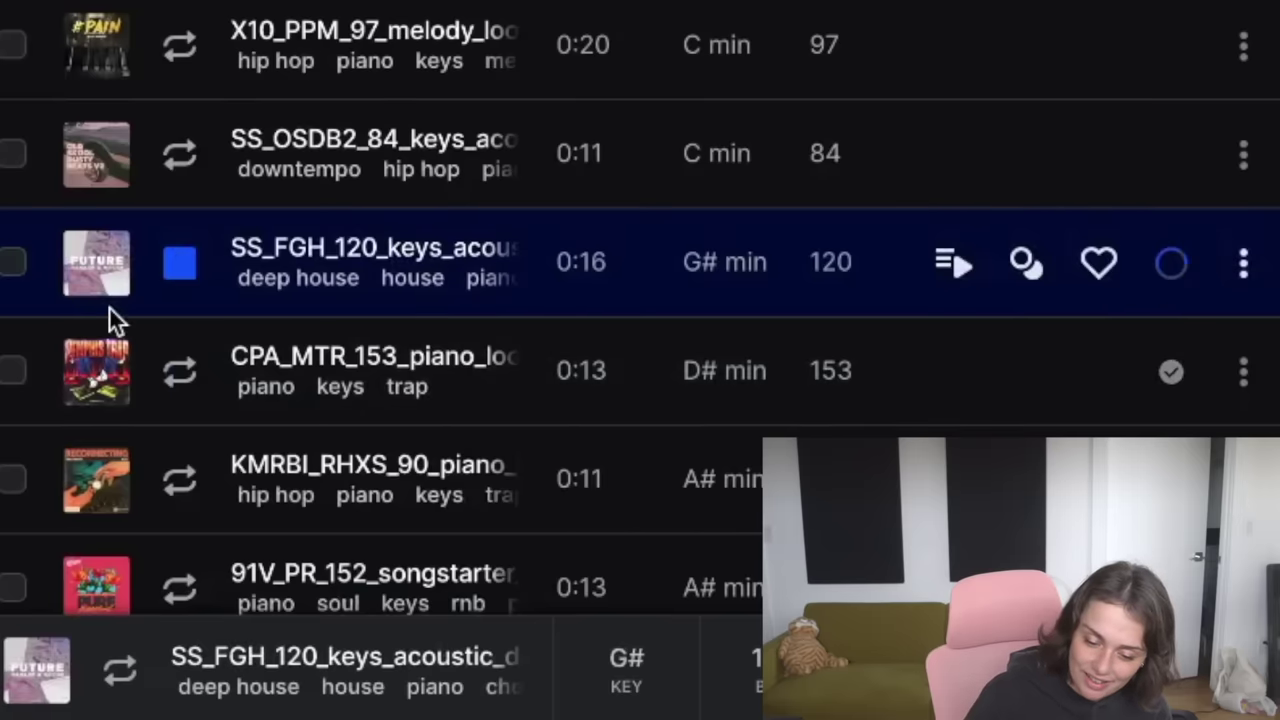
pyautogui.click(178, 264)
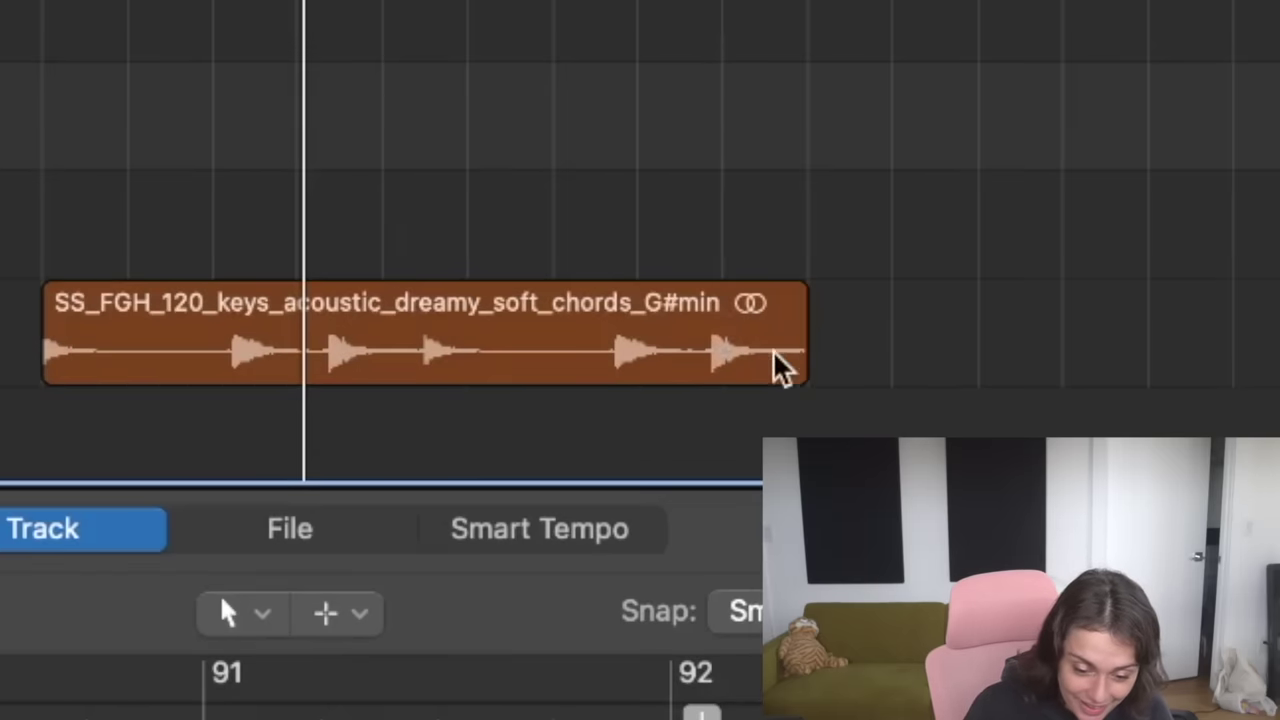
pyautogui.moveTo(795, 362); pyautogui.dragTo(714, 372)
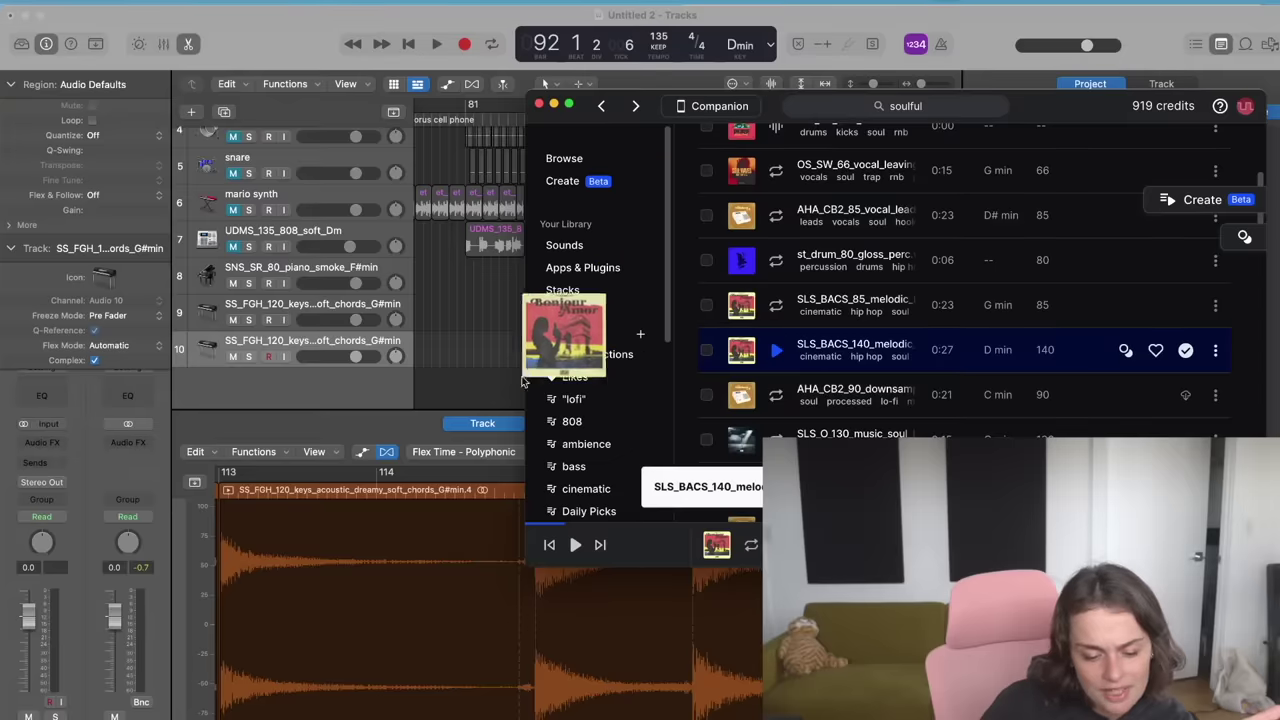
# Place the SLS_BACS_140 melodic soul loop on a new track below the keys, position its region and repeat it.
pyautogui.moveTo(571, 335); pyautogui.dragTo(497, 384)
pyautogui.moveTo(570, 370); pyautogui.dragTo(663, 378)
pyautogui.press('super+r')
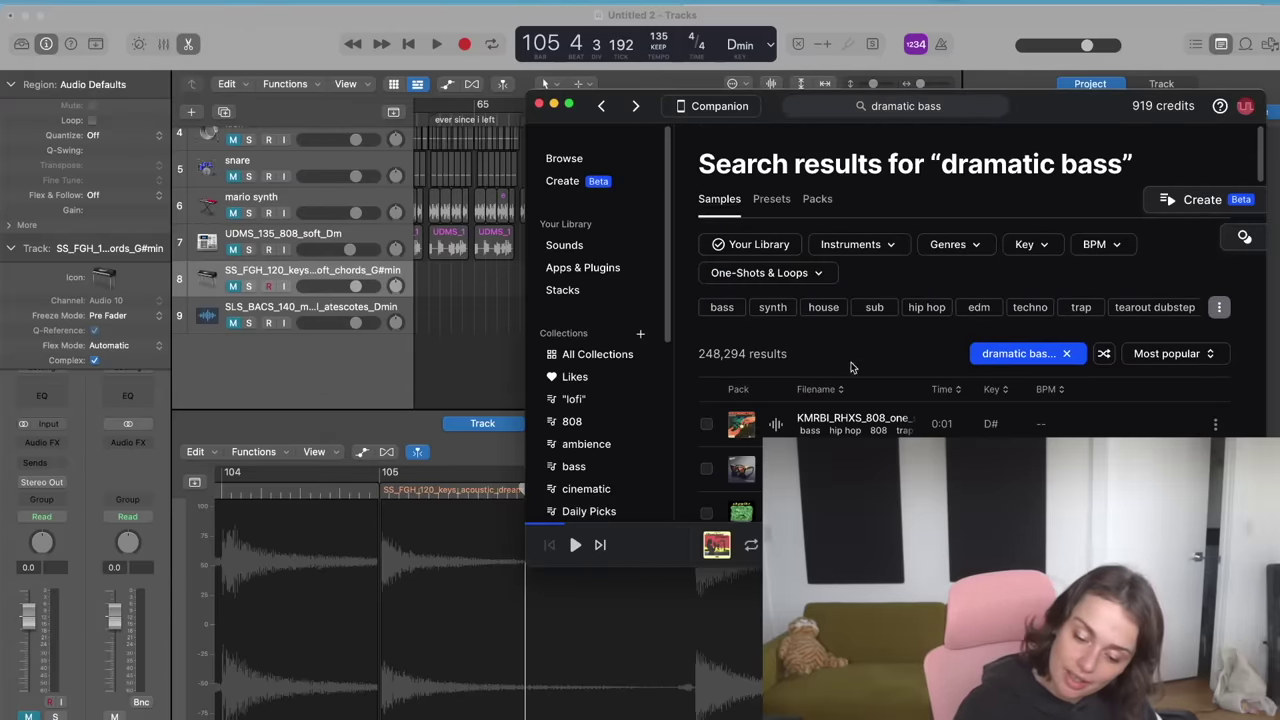
# Audition the "dramatic bass" results and download the ORBIT_150_bass_808 loop.
pyautogui.scroll(-5, 851, 368)
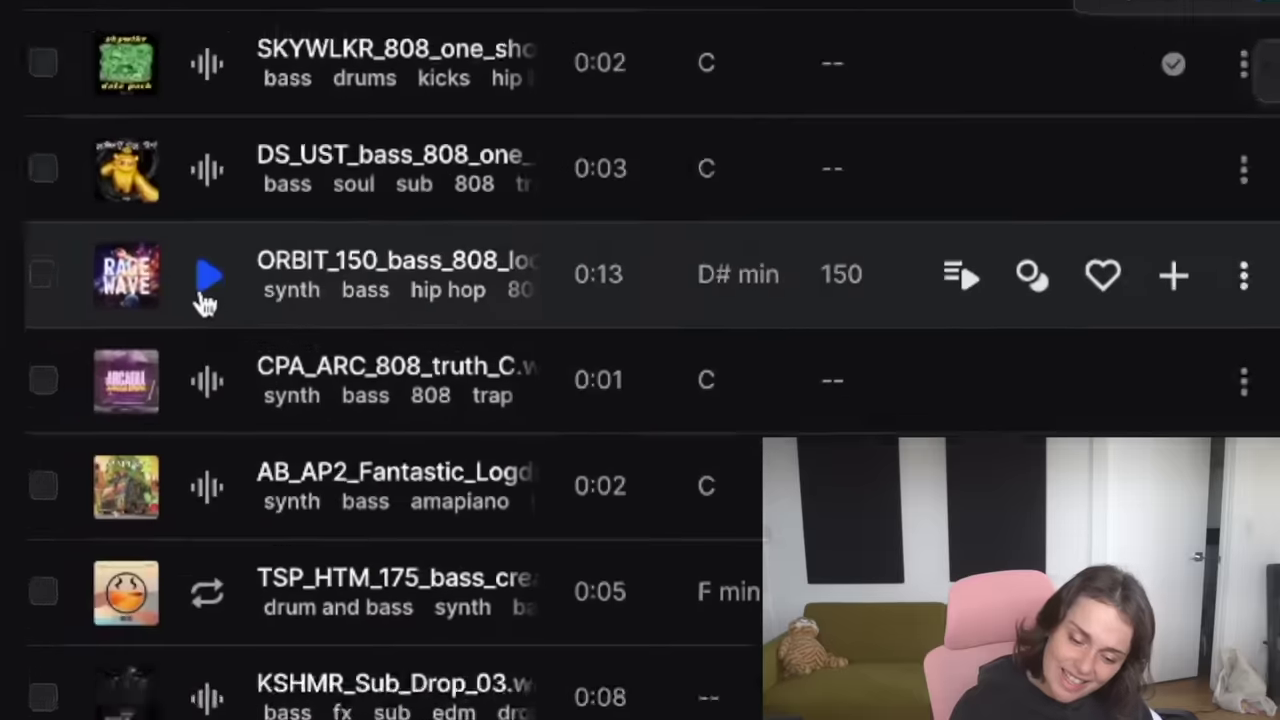
pyautogui.click(776, 324)
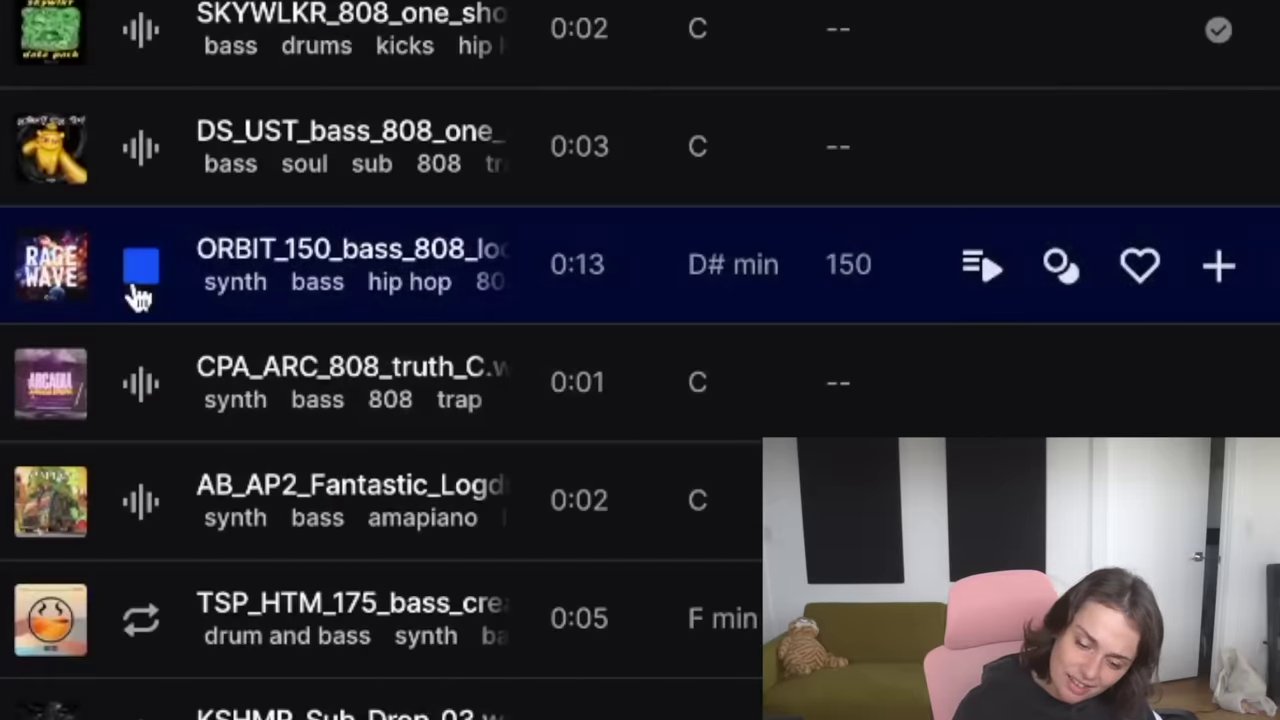
pyautogui.click(1212, 268)
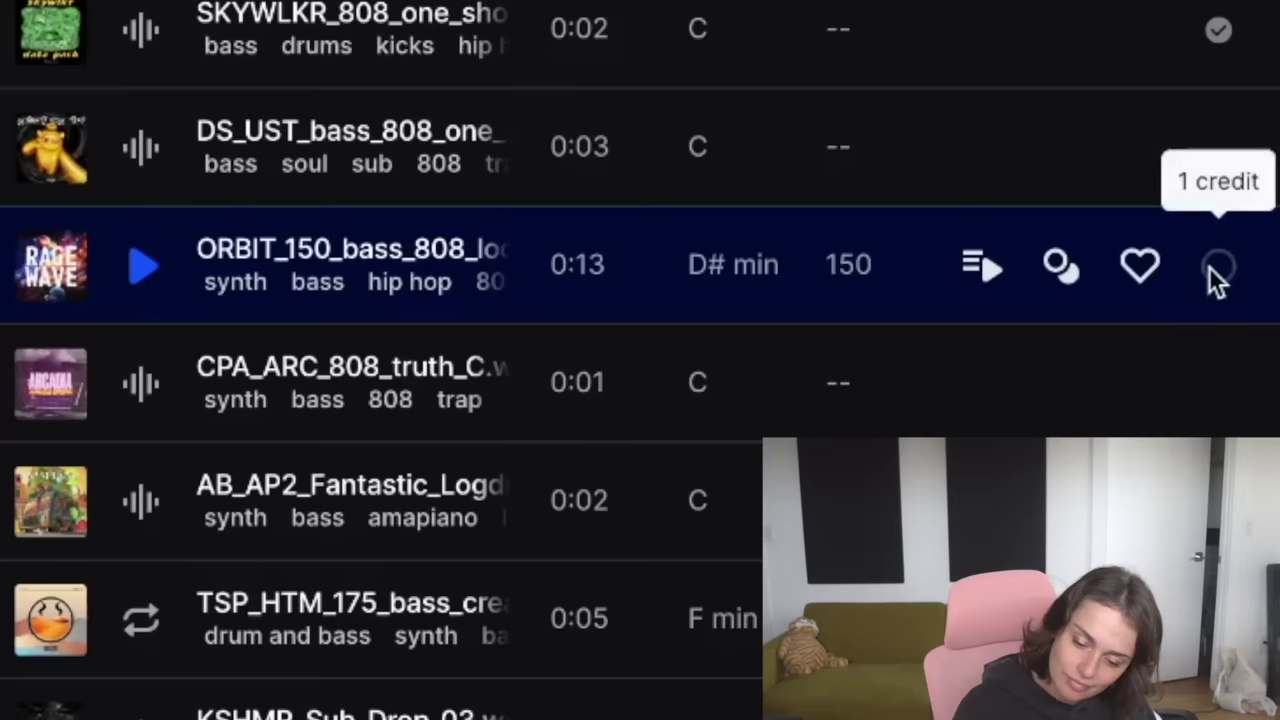
pyautogui.click(251, 235)
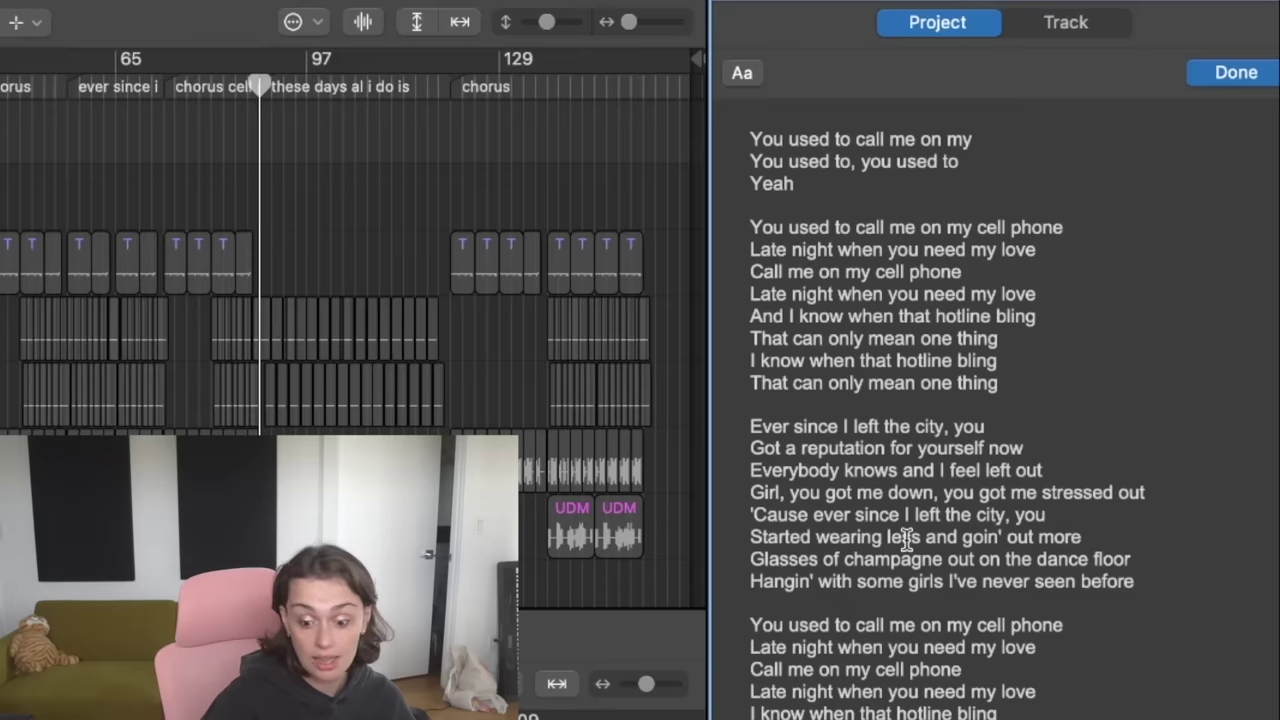
# Record the first verse vocal from bar 25 while following the lyrics, stopping the take past bar 34.
pyautogui.scroll(-10, 905, 540)
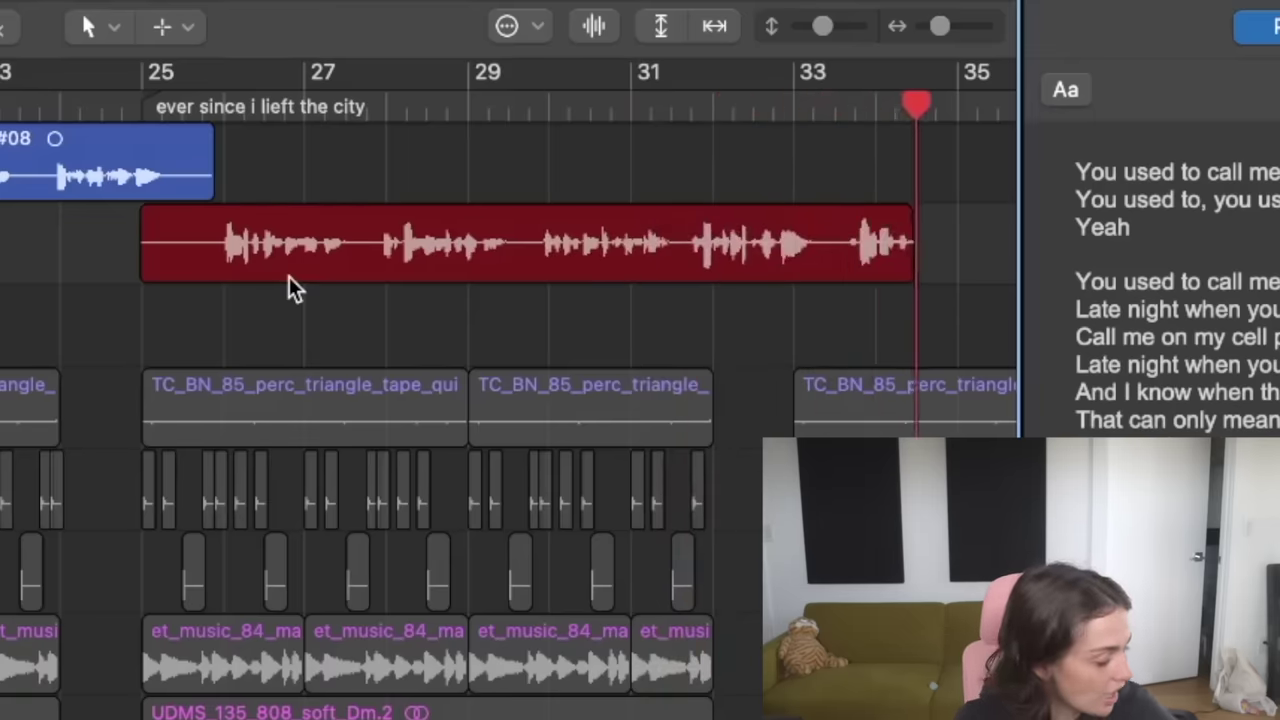
pyautogui.press('space')
# Record the remaining vocals on the lower verse track, including a take leading into the final chorus.
pyautogui.hscroll(5, 289, 276)
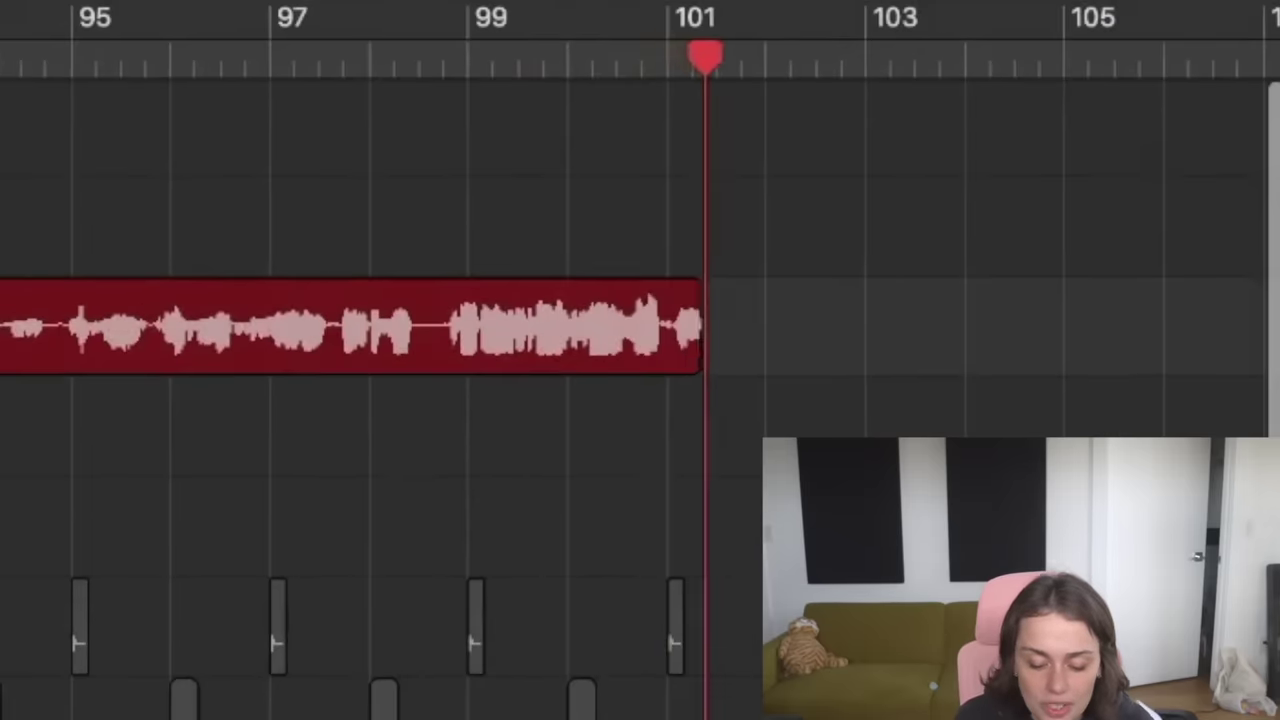
pyautogui.scroll(-2, 640, 380)
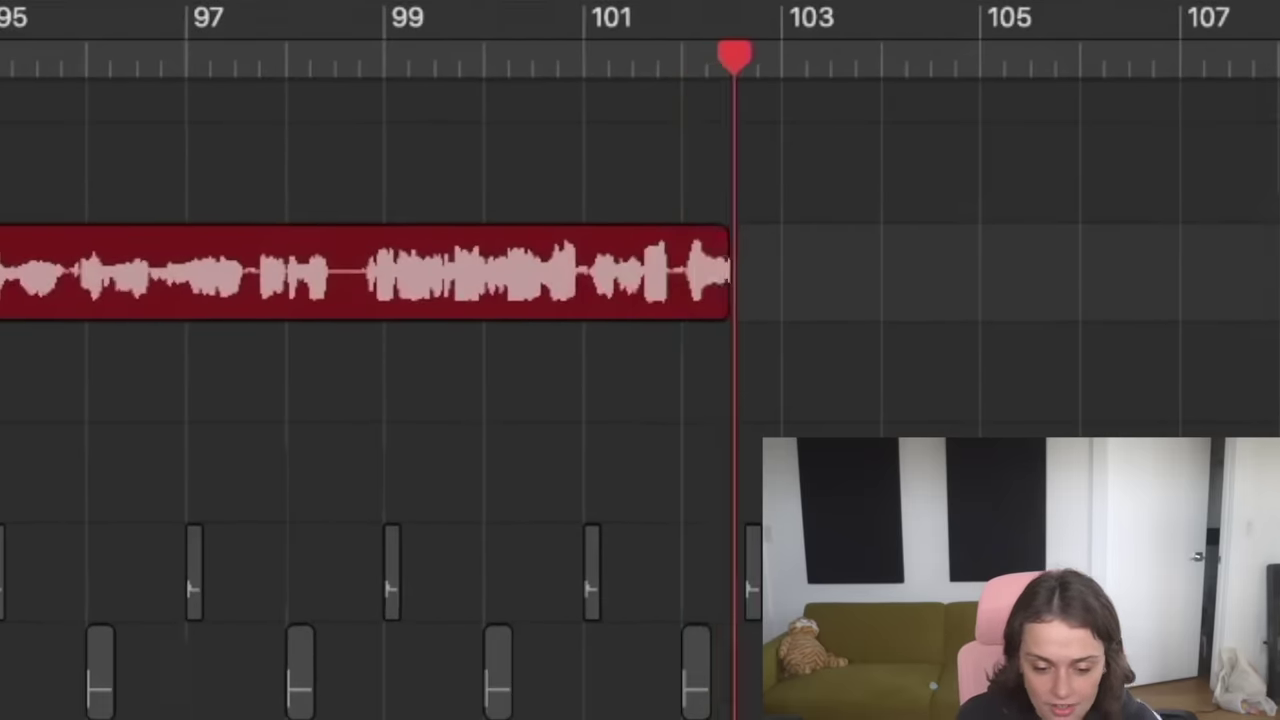
pyautogui.hscroll(5, 640, 380)
pyautogui.scroll(-5, 640, 380)
pyautogui.hscroll(2, 640, 380)
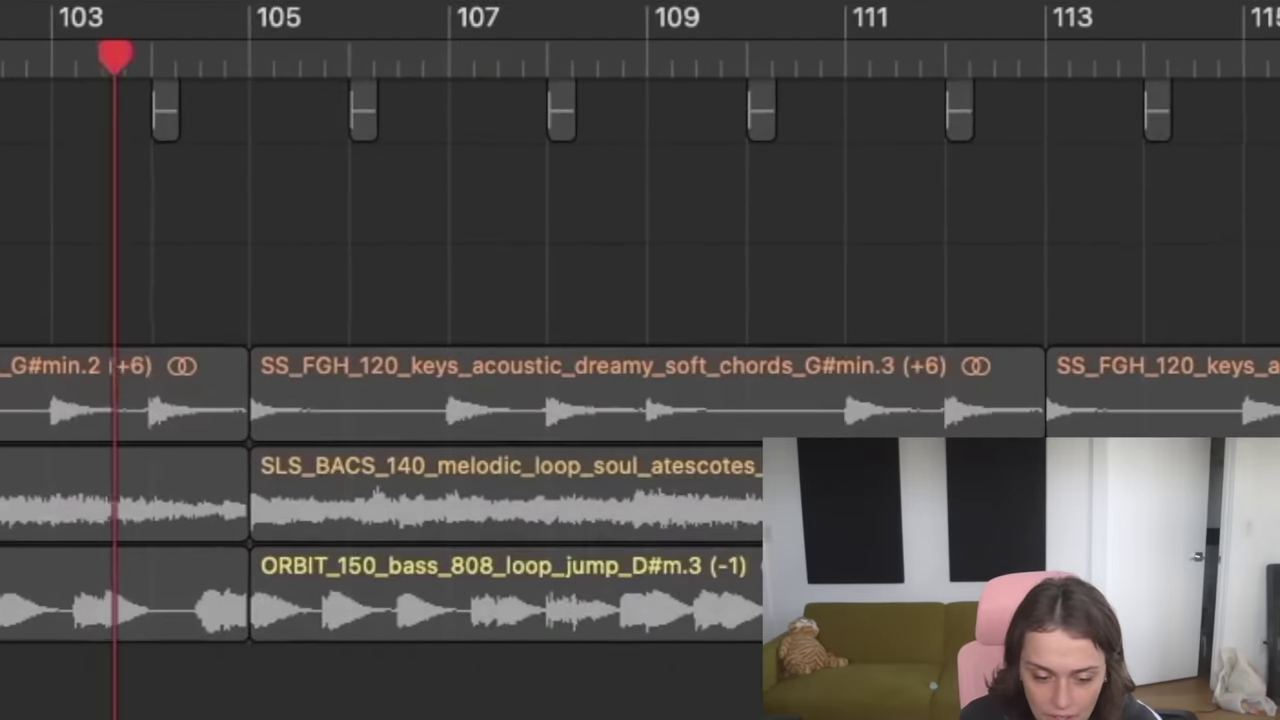
pyautogui.scroll(10, 640, 380)
pyautogui.scroll(-5, 640, 380)
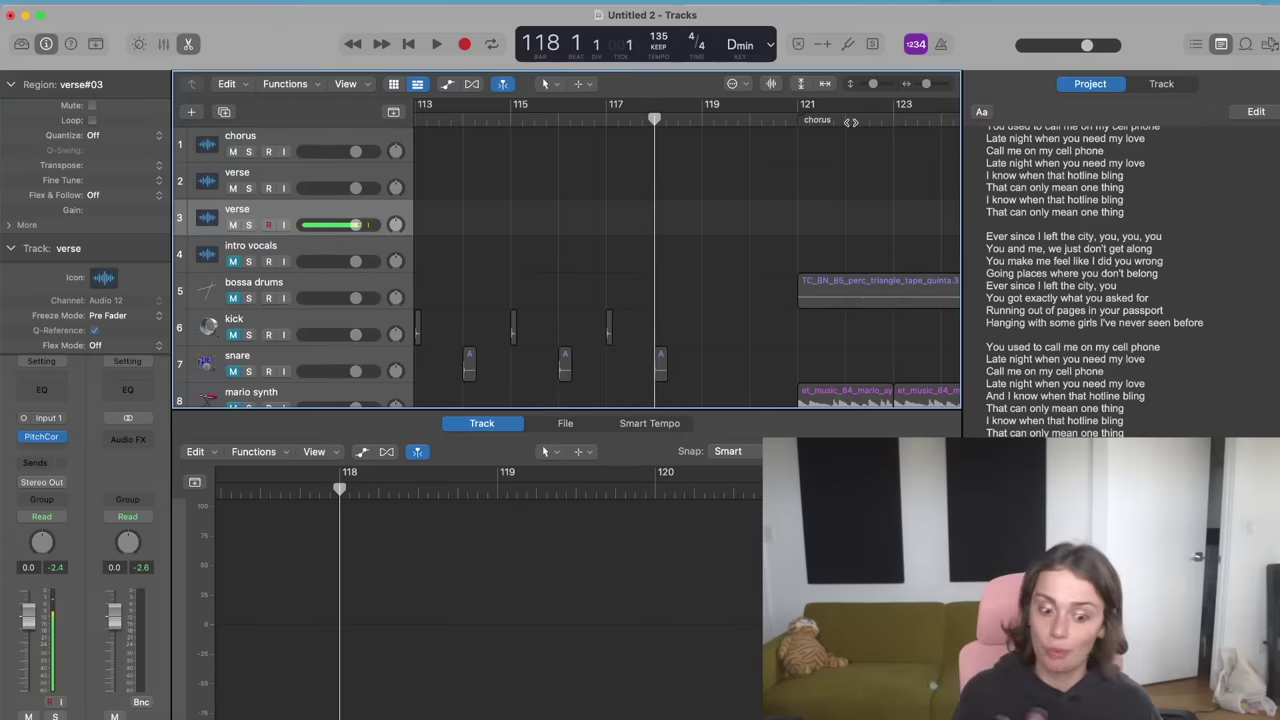
pyautogui.press('r')
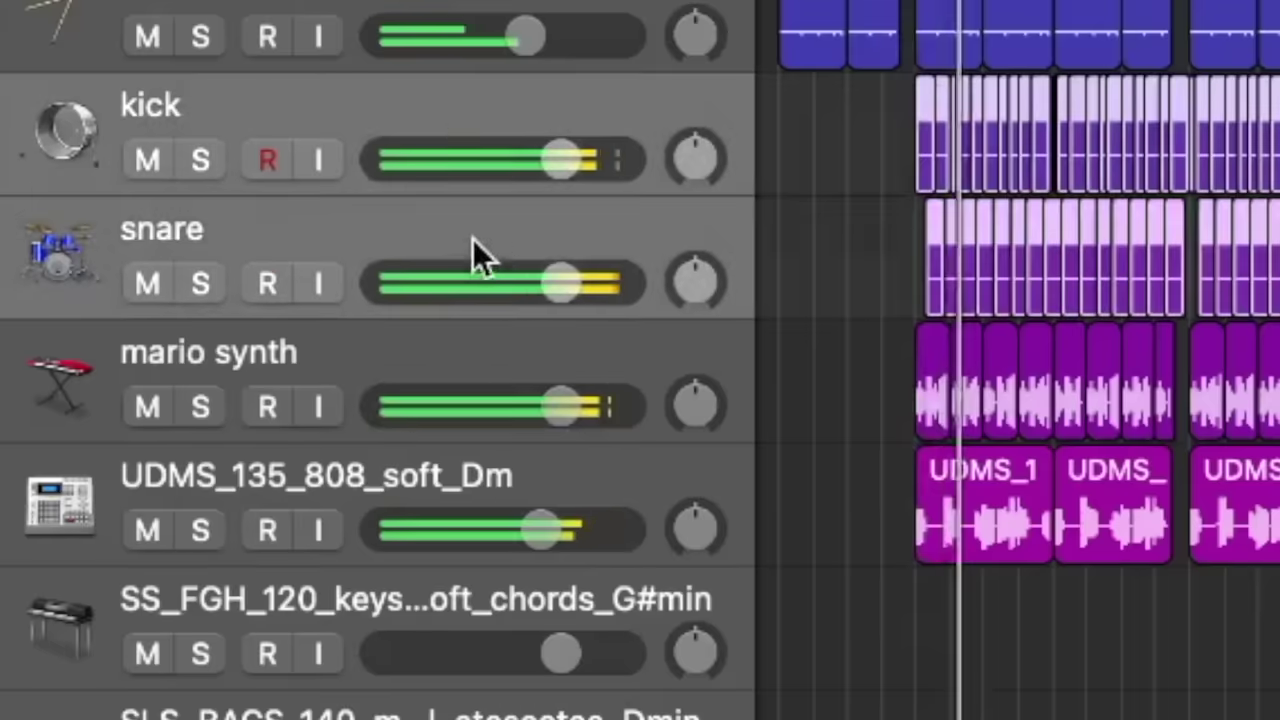
# Lower the kick and snare track volumes, and raise the chorus and two verse vocal tracks to +5.3 dB.
pyautogui.moveTo(478, 284); pyautogui.dragTo(405, 277)
pyautogui.click(776, 642)
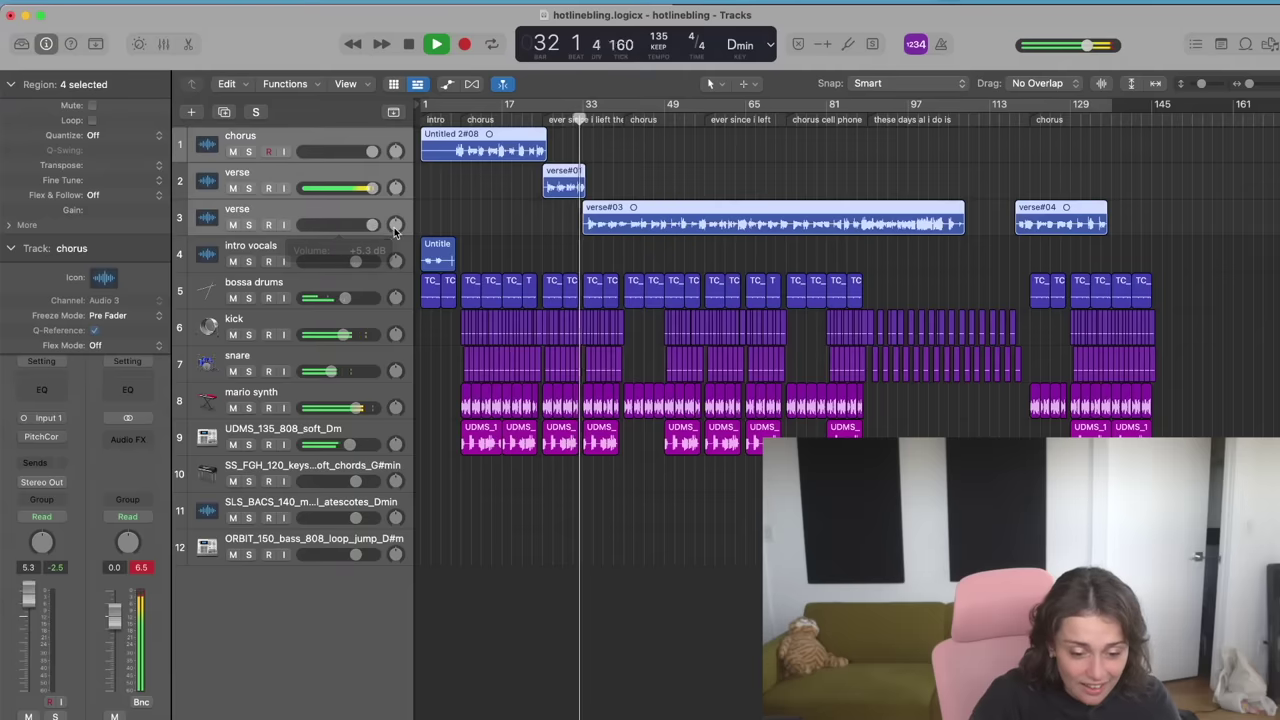
pyautogui.click(475, 213)
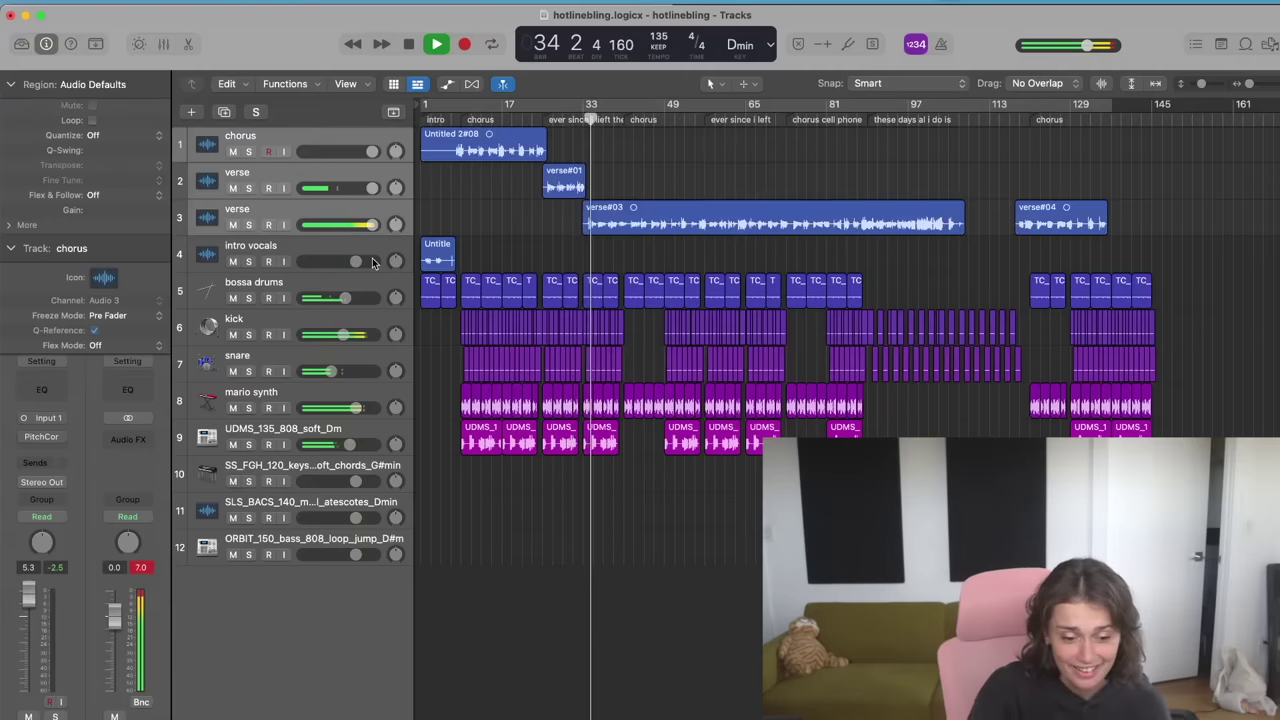
pyautogui.click(363, 206)
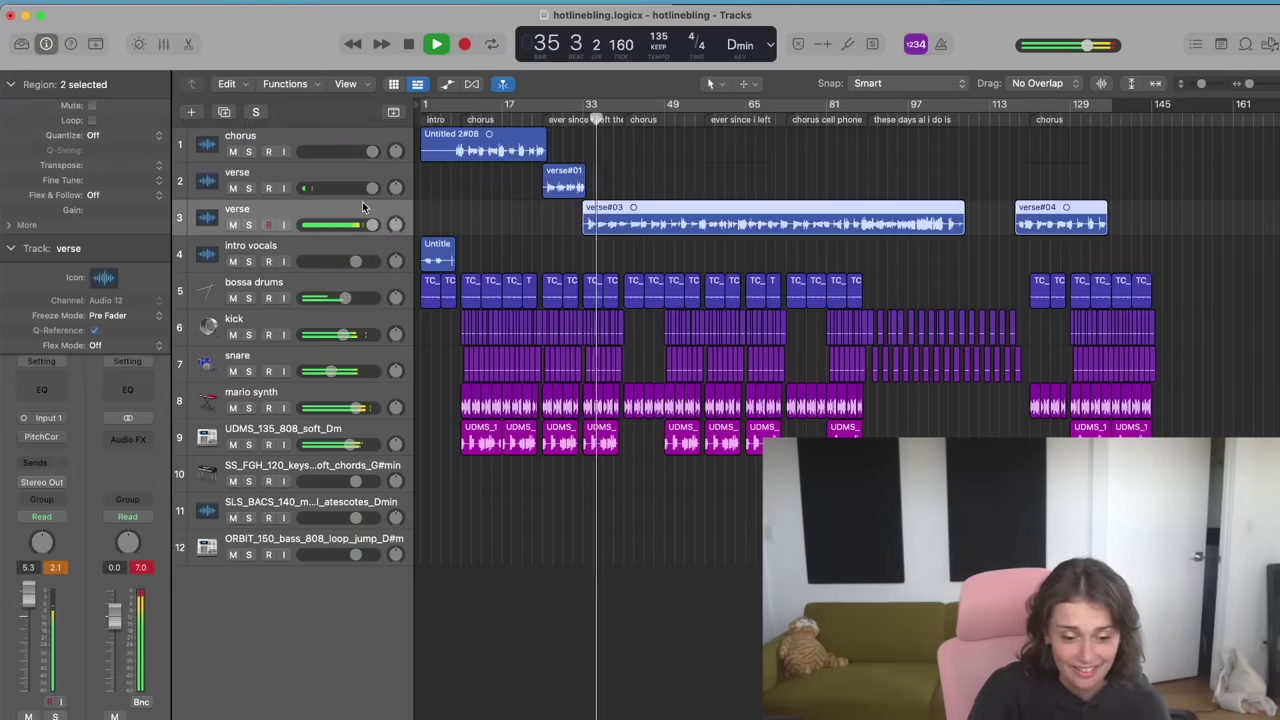